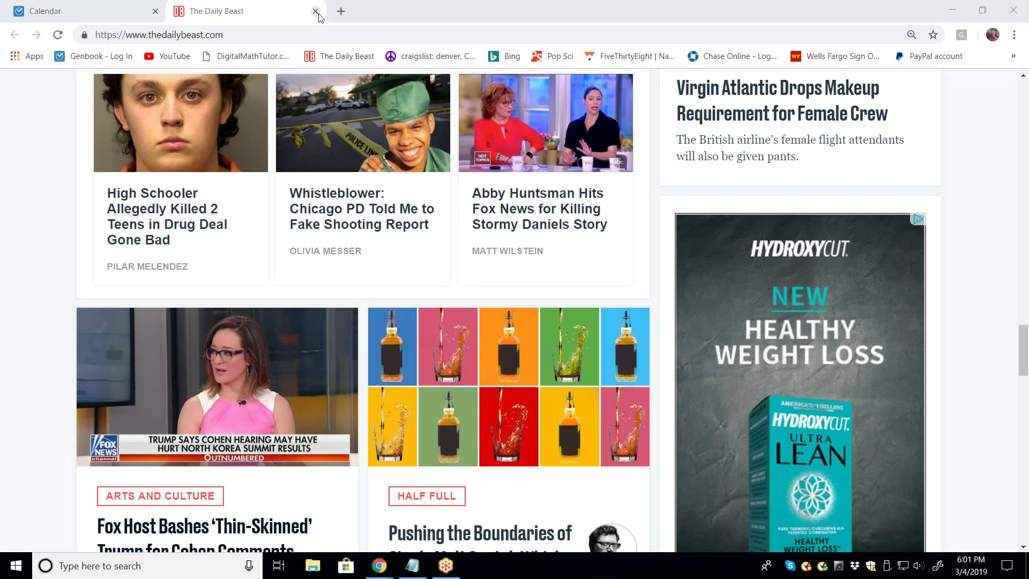
- Close The Daily Beast tab and minimize Chrome to reveal the blank Notepad window
key(ctrl+w)
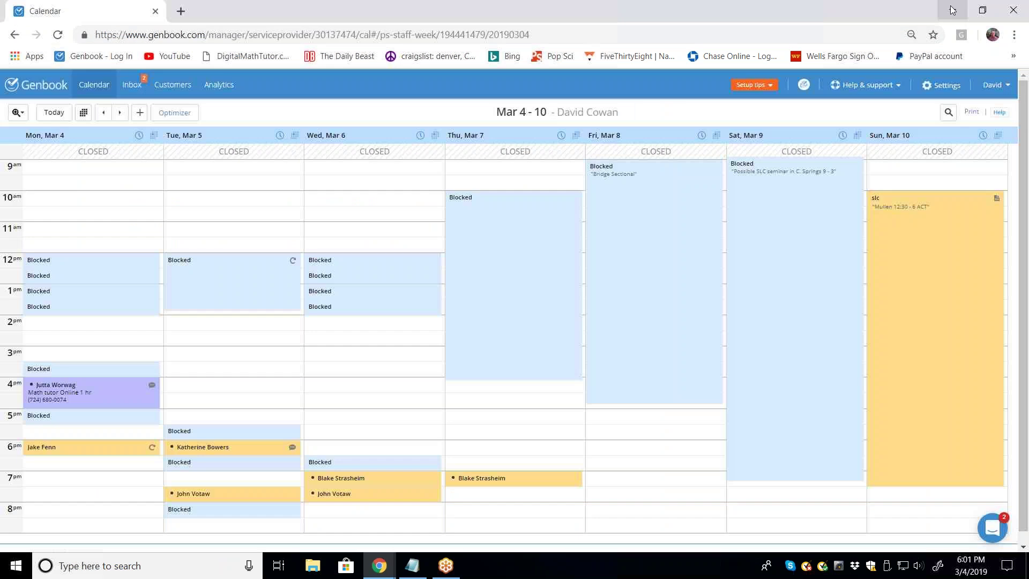
click(951, 10)
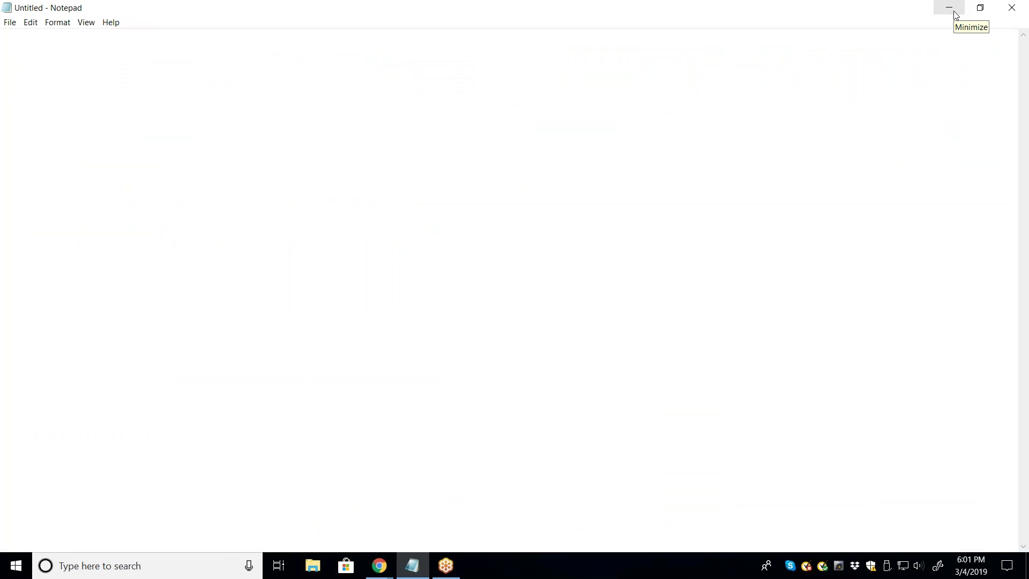
- Start a Windows Ink screen sketch of the blank Notepad screen
click(941, 571)
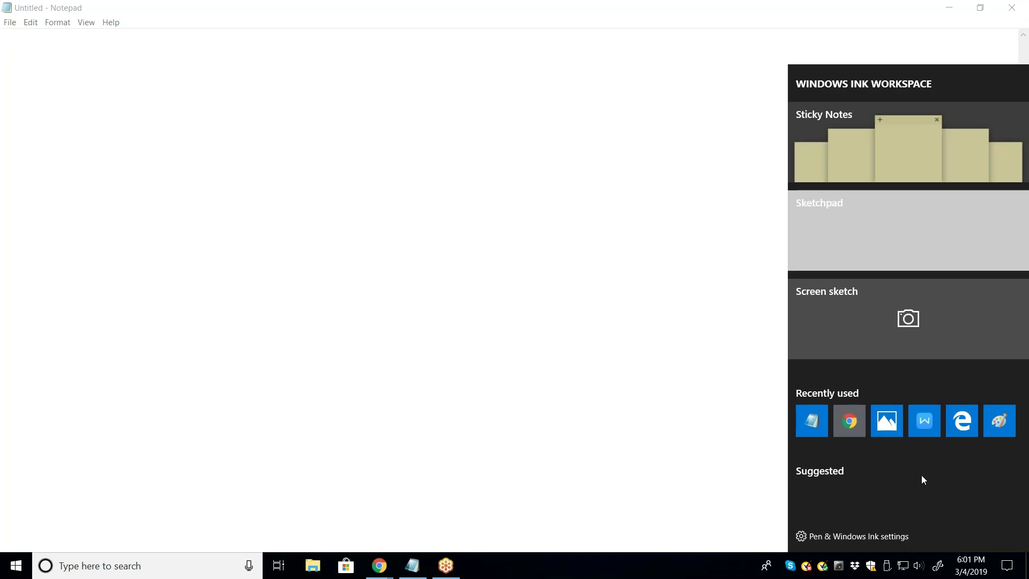
click(955, 348)
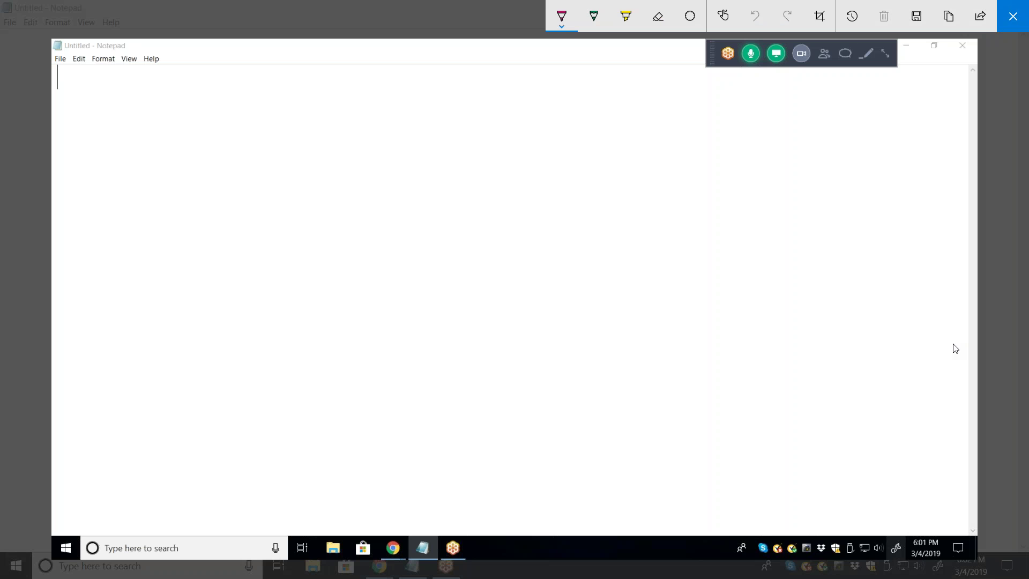
- Write a first attempt at the numbers, then erase it and return to the pen
mouse_move(160, 97)
mouse_down()
mouse_move(209, 92)
mouse_move(185, 140)
mouse_up()
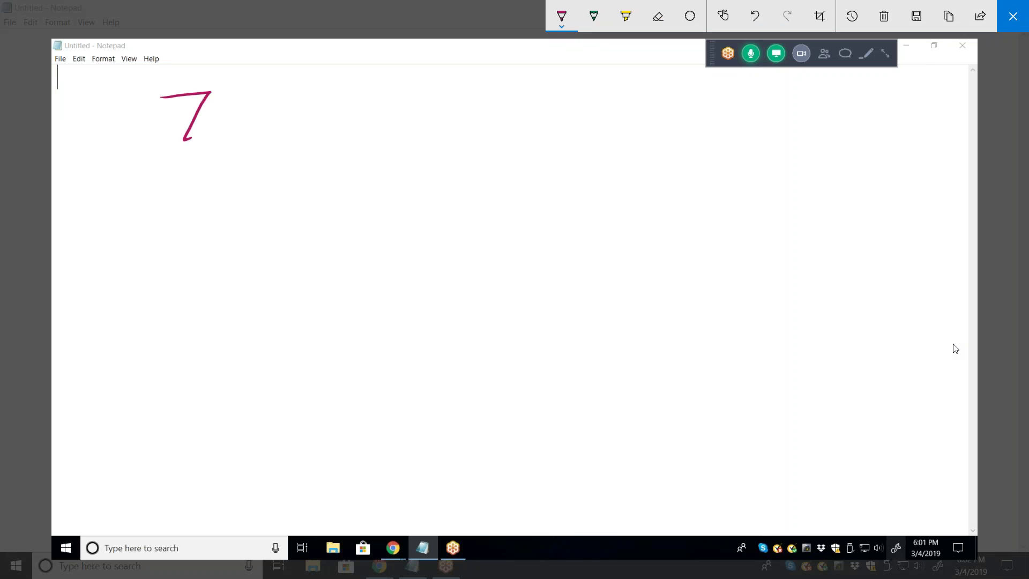
drag(142, 95, 130, 145)
drag(247, 145, 240, 168)
click(658, 16)
mouse_move(134, 121)
mouse_down()
mouse_move(193, 115)
mouse_move(244, 156)
mouse_up()
click(561, 16)
- Handwrite the sequence 7, 12, 17, 22, 27 across the top
mouse_move(182, 96)
mouse_down()
mouse_move(216, 90)
mouse_move(198, 137)
mouse_move(232, 161)
mouse_up()
mouse_move(273, 92)
mouse_down()
mouse_move(268, 129)
mouse_move(309, 131)
mouse_move(321, 158)
mouse_up()
mouse_move(355, 91)
mouse_down()
mouse_move(348, 129)
mouse_move(378, 131)
mouse_up()
drag(403, 126, 397, 157)
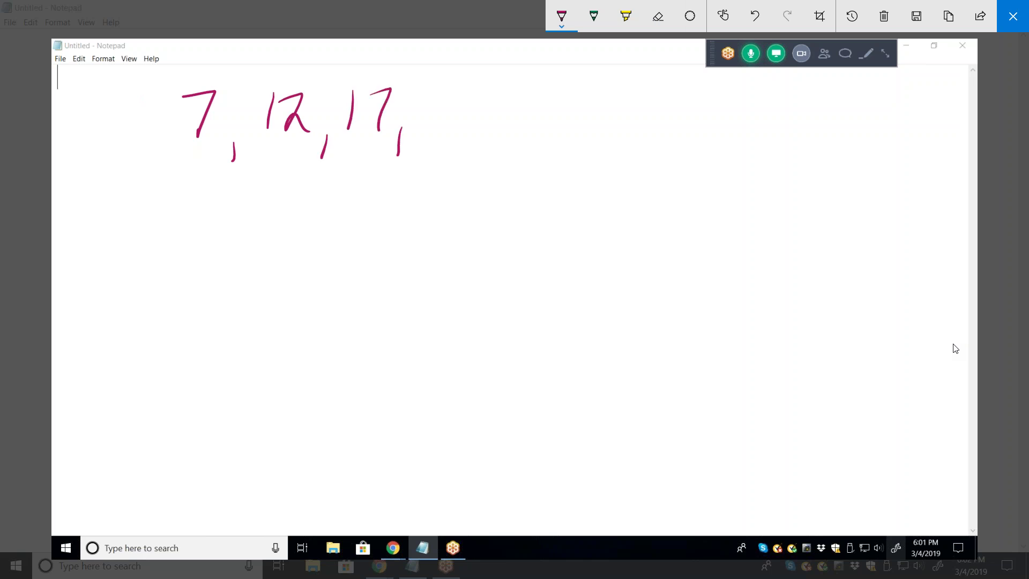
mouse_move(415, 95)
mouse_down()
mouse_move(451, 113)
mouse_move(502, 112)
mouse_move(512, 154)
mouse_up()
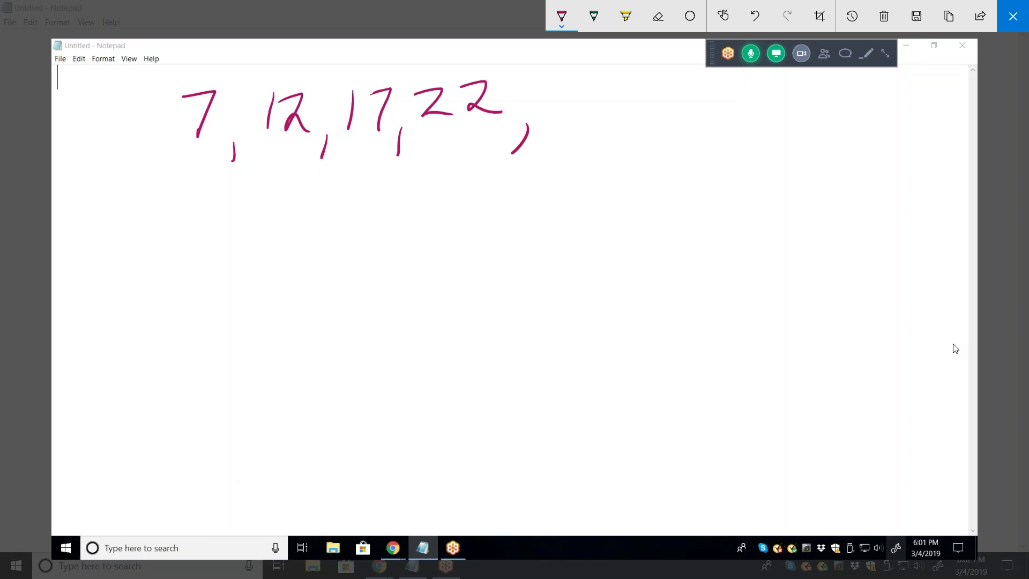
drag(539, 89, 605, 136)
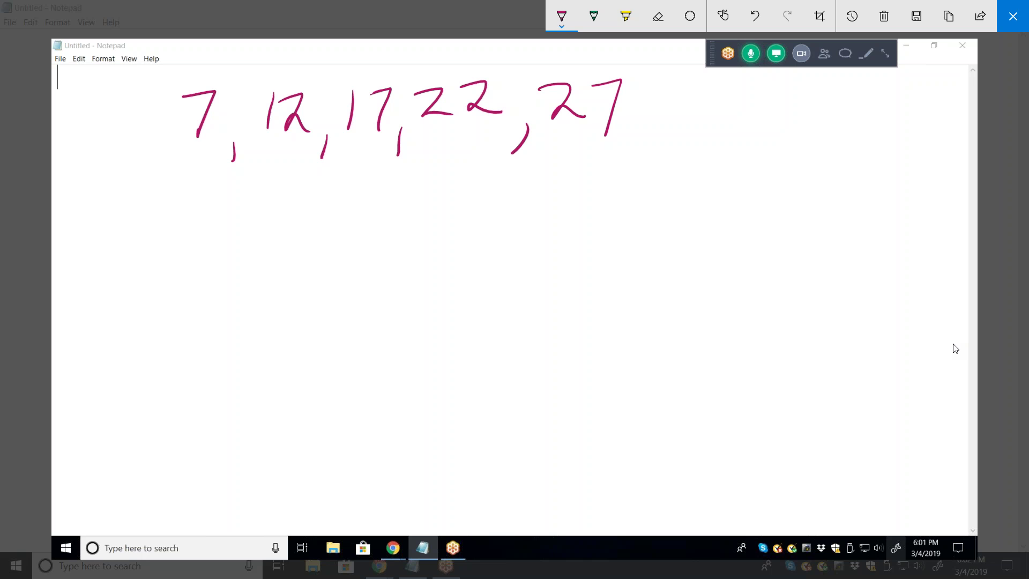
- Number the terms 1–5 above the sequence and write a_n below it
drag(210, 52, 204, 66)
drag(274, 51, 293, 57)
drag(357, 49, 357, 62)
drag(434, 46, 450, 57)
drag(443, 48, 442, 63)
drag(577, 51, 570, 66)
drag(574, 51, 605, 45)
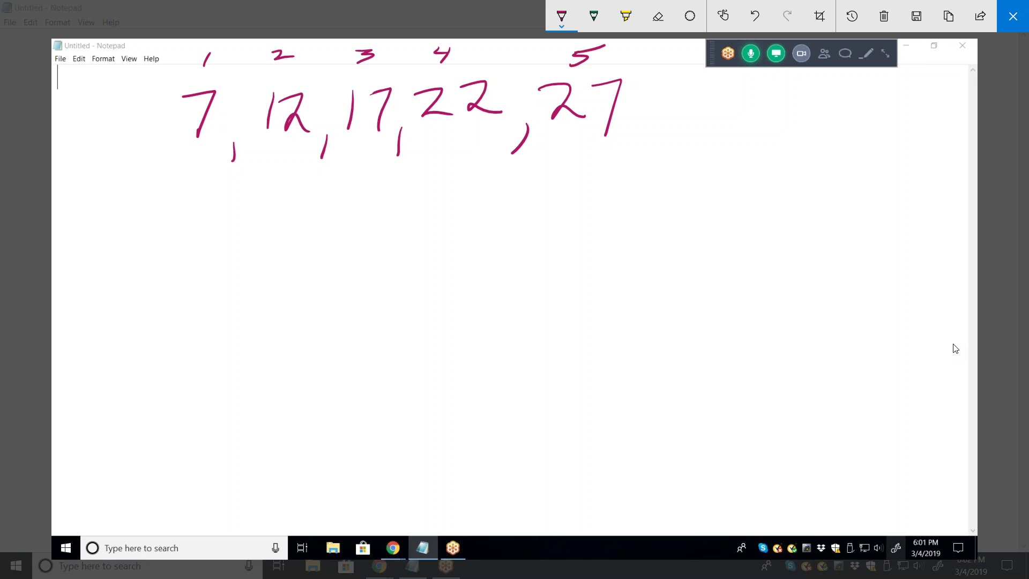
mouse_move(581, 200)
mouse_down()
mouse_move(560, 219)
mouse_move(580, 202)
mouse_move(590, 228)
mouse_move(614, 238)
mouse_up()
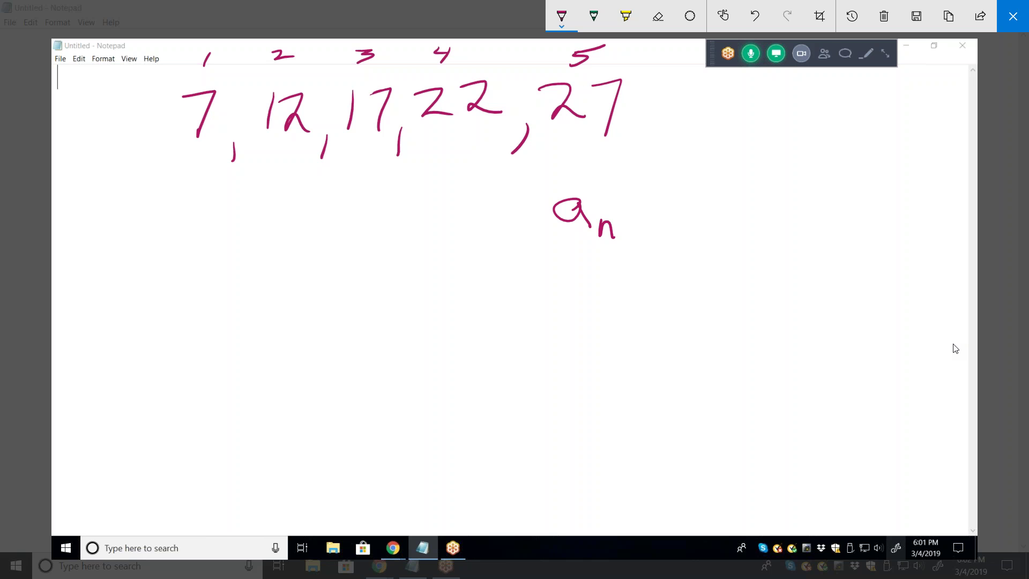
- Write an equals sign after a_n and the label 'Exp Form' beside it
drag(639, 212, 653, 199)
mouse_move(362, 207)
mouse_down()
mouse_move(349, 229)
mouse_move(373, 226)
mouse_up()
drag(358, 206, 372, 202)
mouse_move(354, 220)
mouse_down()
mouse_move(371, 214)
mouse_move(388, 228)
mouse_move(376, 234)
mouse_up()
mouse_move(390, 224)
mouse_down()
mouse_move(392, 243)
mouse_move(391, 229)
mouse_up()
drag(431, 198, 429, 221)
mouse_move(426, 200)
mouse_down()
mouse_move(447, 194)
mouse_move(443, 205)
mouse_up()
drag(446, 209, 464, 209)
drag(466, 221, 501, 223)
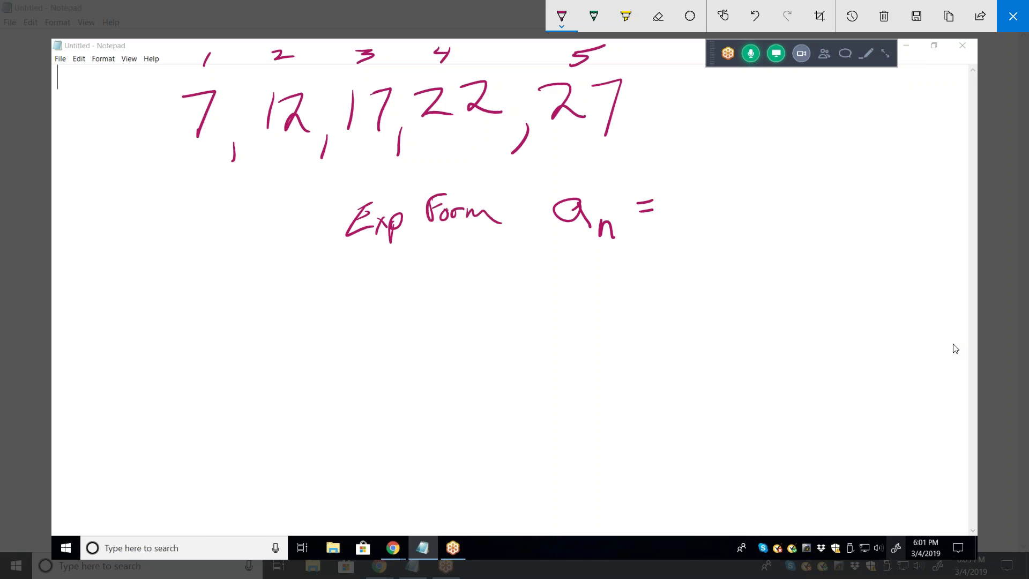
- Complete the formula a_1 + d(n−1) and start 'a_3 =' on the line below
drag(690, 200, 713, 222)
drag(730, 193, 732, 204)
drag(763, 191, 771, 200)
mouse_move(795, 157)
mouse_down()
mouse_move(794, 209)
mouse_move(792, 185)
mouse_move(829, 195)
mouse_up()
drag(823, 145, 841, 205)
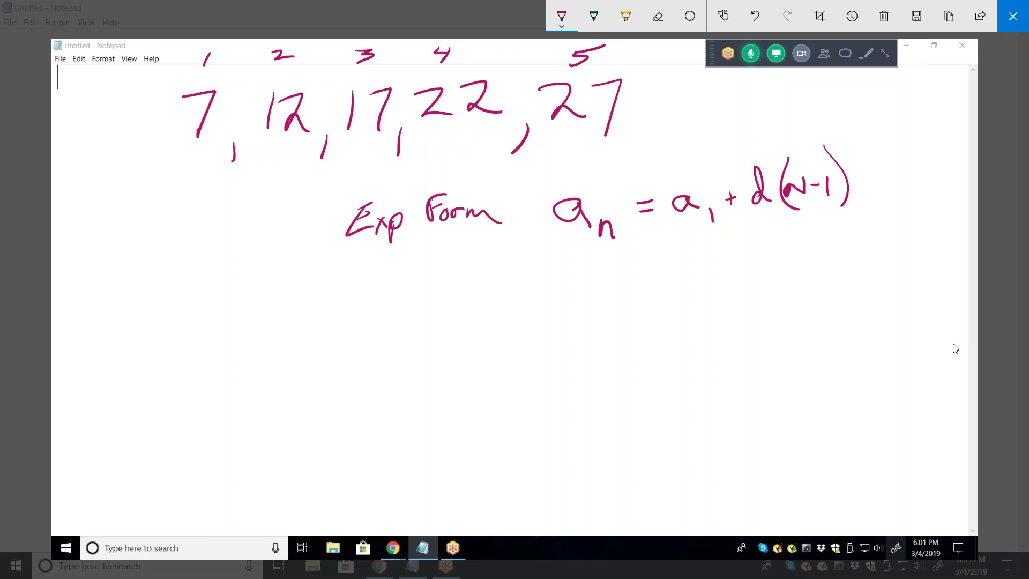
mouse_move(590, 271)
mouse_down()
mouse_move(581, 291)
mouse_move(623, 296)
mouse_move(613, 307)
mouse_up()
drag(652, 268, 663, 267)
drag(652, 272, 663, 273)
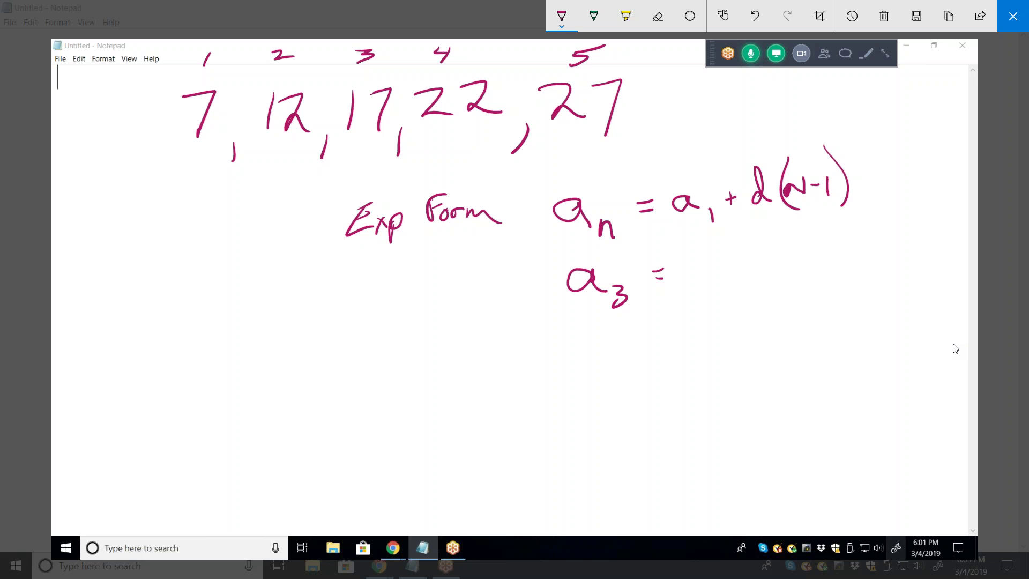
- Write 7 + (5)(2) after a_3 =
mouse_move(688, 261)
mouse_down()
mouse_move(717, 254)
mouse_move(699, 295)
mouse_up()
drag(747, 262, 746, 285)
drag(774, 258, 772, 283)
mouse_move(777, 260)
mouse_down()
mouse_move(797, 255)
mouse_move(775, 290)
mouse_up()
drag(786, 234, 800, 295)
drag(823, 233, 833, 295)
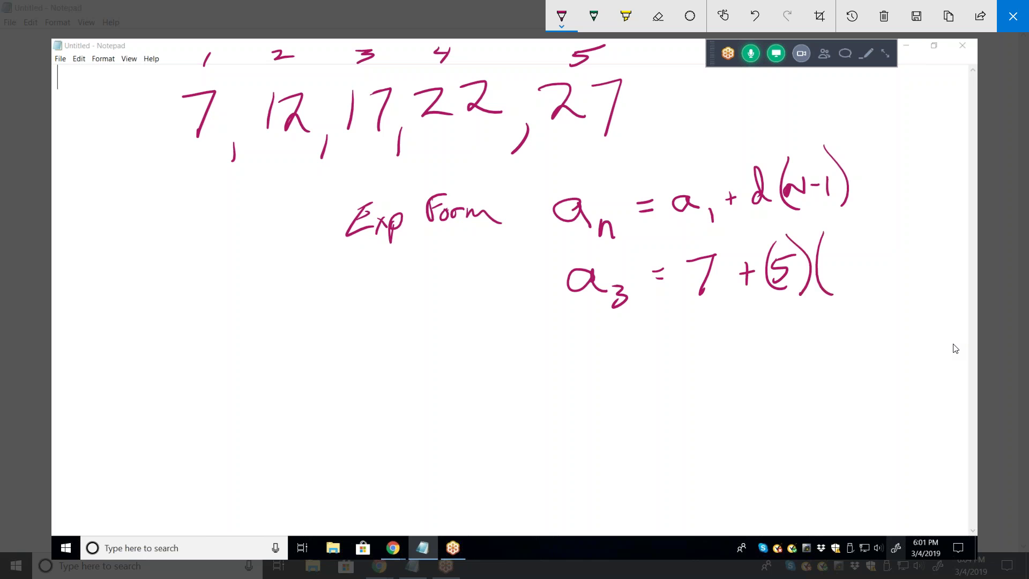
drag(867, 225, 878, 297)
drag(829, 256, 880, 272)
- Add = 7 + 10 and = 17 below, then circle the a_n formula
mouse_move(663, 344)
mouse_down()
mouse_move(687, 342)
mouse_move(695, 329)
mouse_move(727, 353)
mouse_up()
drag(773, 319, 770, 344)
drag(761, 334, 805, 344)
drag(830, 317, 829, 319)
click(696, 400)
drag(684, 390, 723, 385)
drag(692, 400, 716, 396)
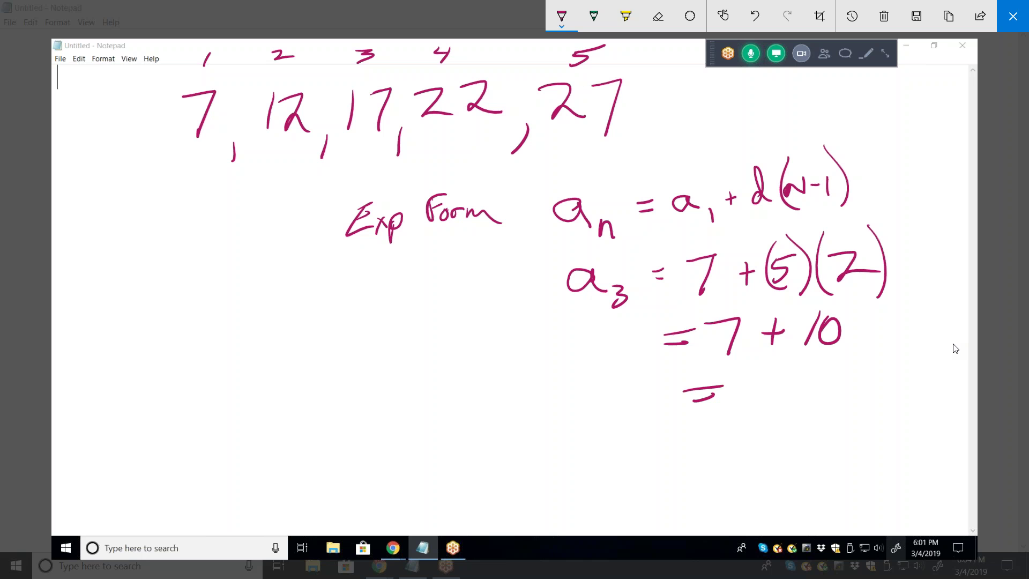
drag(767, 370, 752, 415)
drag(783, 372, 790, 427)
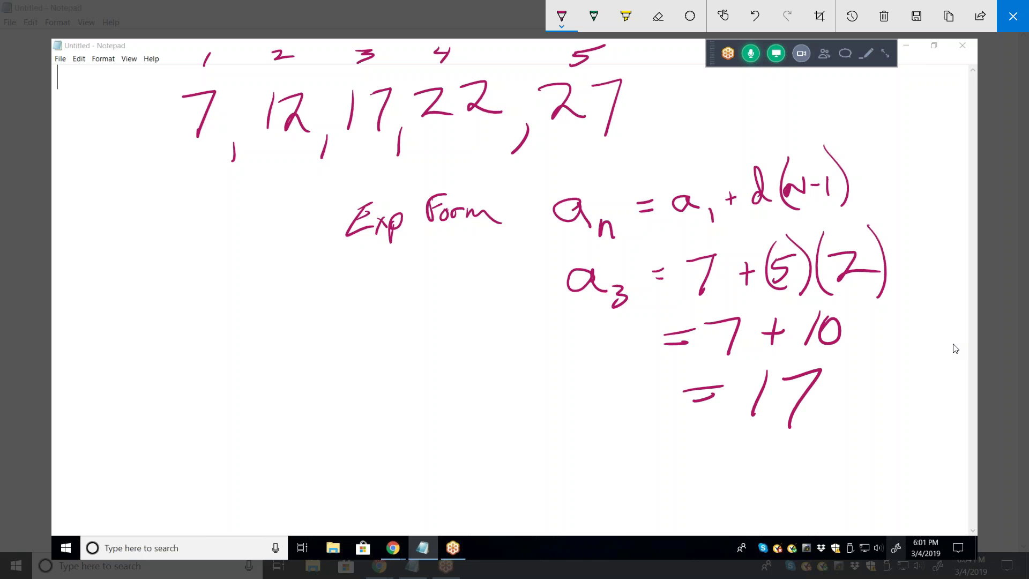
mouse_move(868, 136)
mouse_down()
mouse_move(603, 183)
mouse_move(541, 241)
mouse_move(904, 177)
mouse_move(828, 140)
mouse_up()
- With the large eraser, rub out the a_3 working lines and the Exp Form label
click(658, 16)
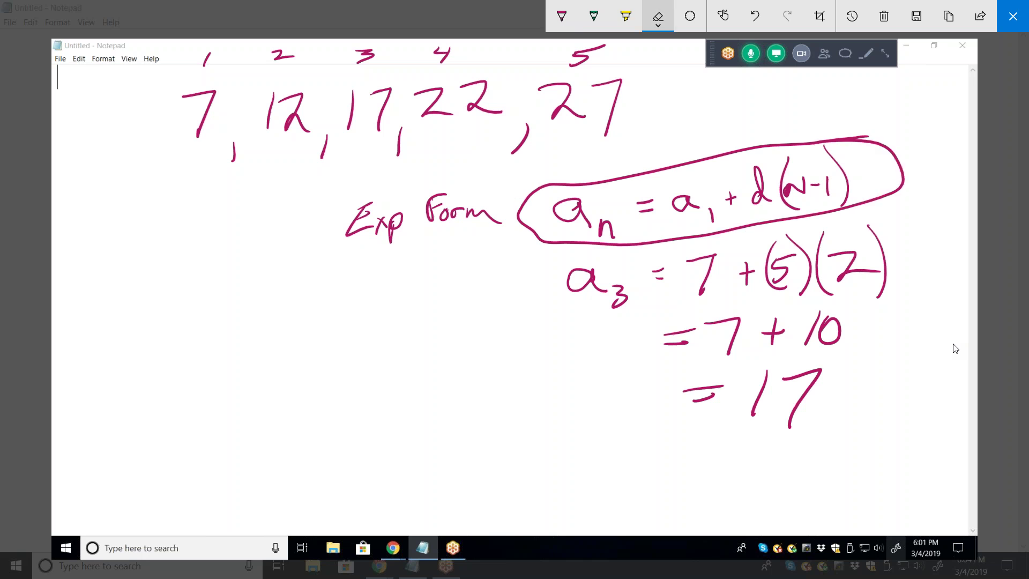
click(658, 16)
click(659, 118)
drag(697, 400, 804, 396)
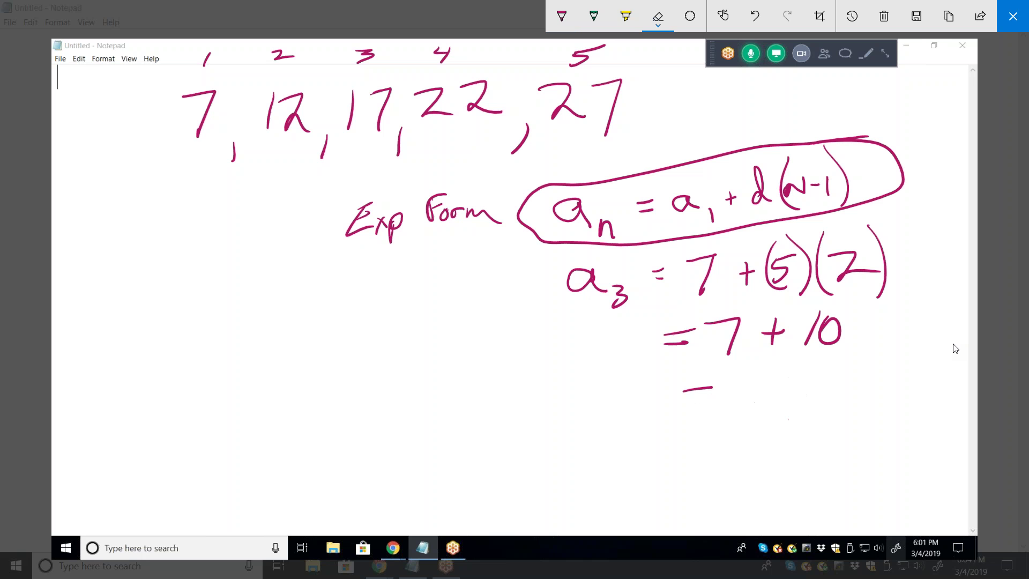
mouse_move(696, 389)
mouse_down()
mouse_move(829, 339)
mouse_move(675, 339)
mouse_up()
drag(879, 278, 579, 278)
drag(868, 252, 702, 236)
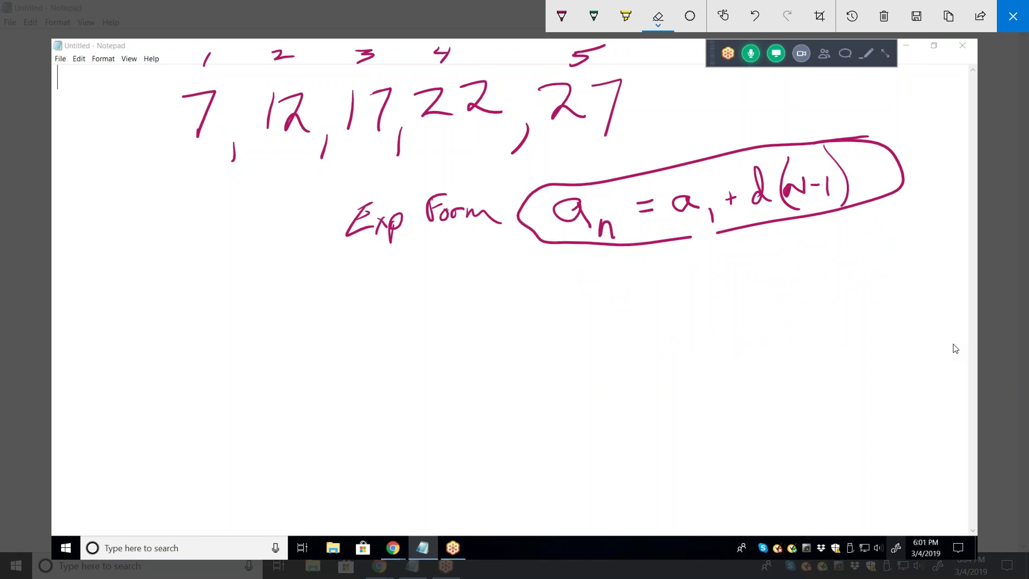
drag(348, 225, 498, 217)
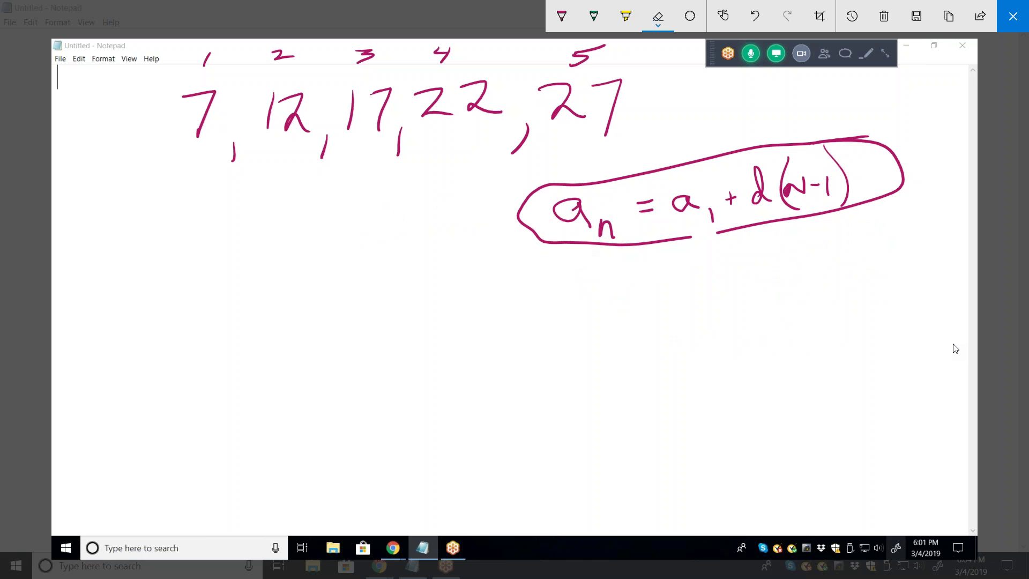
click(561, 15)
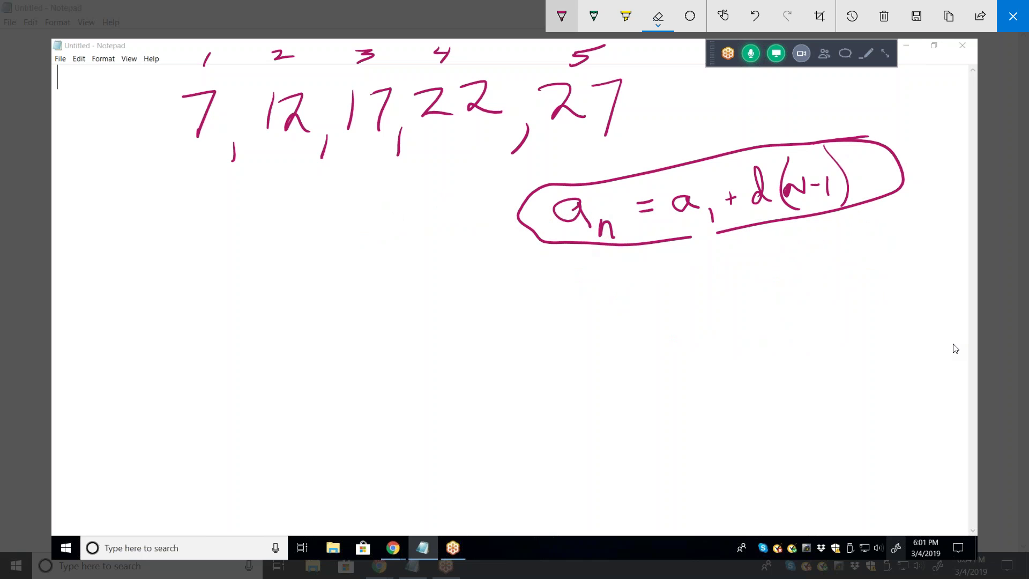
- Write a_n = 7 + 5(n−1) below the circled general formula
mouse_move(630, 271)
mouse_down()
mouse_move(630, 295)
mouse_move(676, 305)
mouse_move(703, 271)
mouse_up()
drag(693, 288, 741, 307)
mouse_move(791, 262)
mouse_down()
mouse_move(789, 286)
mouse_move(807, 272)
mouse_up()
drag(837, 260, 815, 293)
drag(816, 261, 839, 255)
mouse_move(864, 221)
mouse_down()
mouse_move(869, 298)
mouse_move(882, 256)
mouse_move(900, 268)
mouse_up()
drag(914, 252, 911, 281)
mouse_move(902, 205)
mouse_down()
mouse_move(946, 273)
mouse_move(924, 304)
mouse_up()
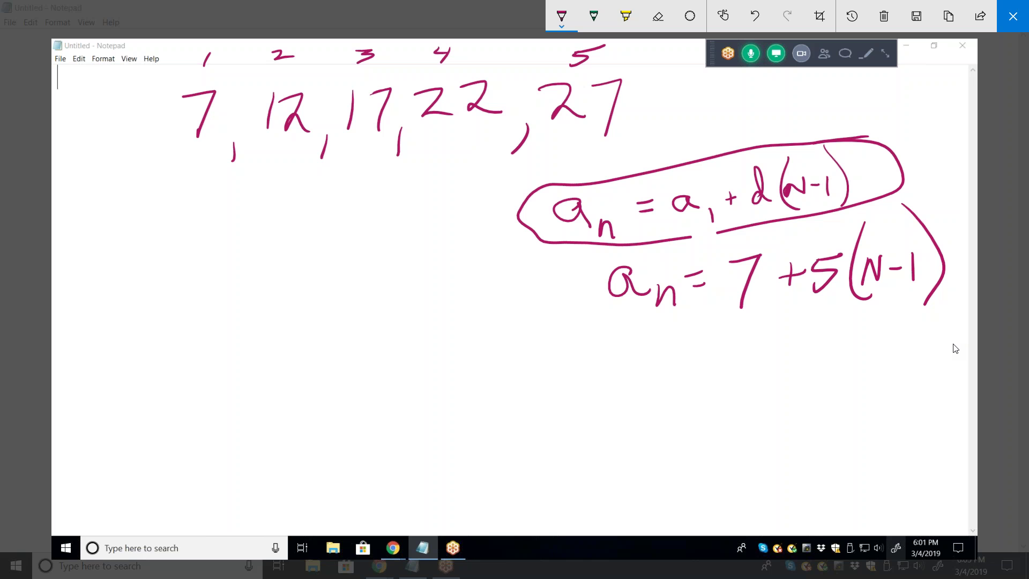
- Write a_40 = 7 + 5(39) beneath it and circle the expression
mouse_move(622, 342)
mouse_down()
mouse_move(602, 353)
mouse_move(650, 377)
mouse_move(642, 391)
mouse_move(694, 351)
mouse_up()
drag(682, 362, 696, 359)
mouse_move(727, 335)
mouse_down()
mouse_move(749, 332)
mouse_move(745, 374)
mouse_up()
mouse_move(789, 340)
mouse_down()
mouse_move(783, 365)
mouse_move(801, 349)
mouse_up()
mouse_move(822, 340)
mouse_down()
mouse_move(836, 353)
mouse_move(817, 366)
mouse_up()
drag(821, 339, 845, 334)
mouse_move(870, 316)
mouse_down()
mouse_move(871, 374)
mouse_move(916, 369)
mouse_up()
drag(922, 304, 928, 380)
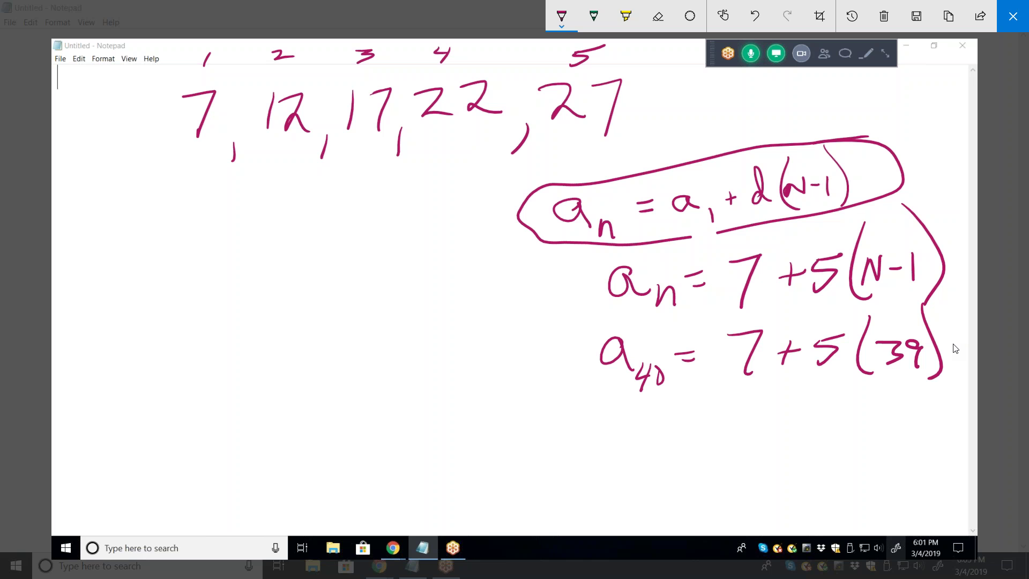
mouse_move(941, 301)
mouse_down()
mouse_move(734, 316)
mouse_move(587, 366)
mouse_move(791, 435)
mouse_move(932, 308)
mouse_up()
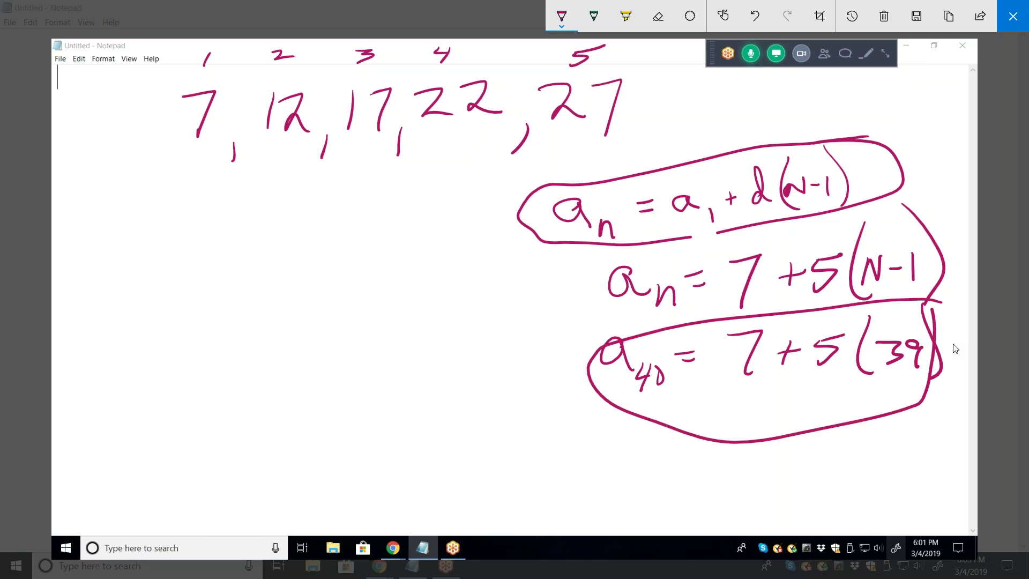
- Extend the sequence after 27 with the terms 32 and 37
drag(637, 128, 629, 140)
mouse_move(650, 97)
mouse_down()
mouse_move(660, 123)
mouse_move(711, 110)
mouse_up()
drag(721, 119, 714, 140)
drag(734, 91, 753, 112)
drag(774, 91, 796, 125)
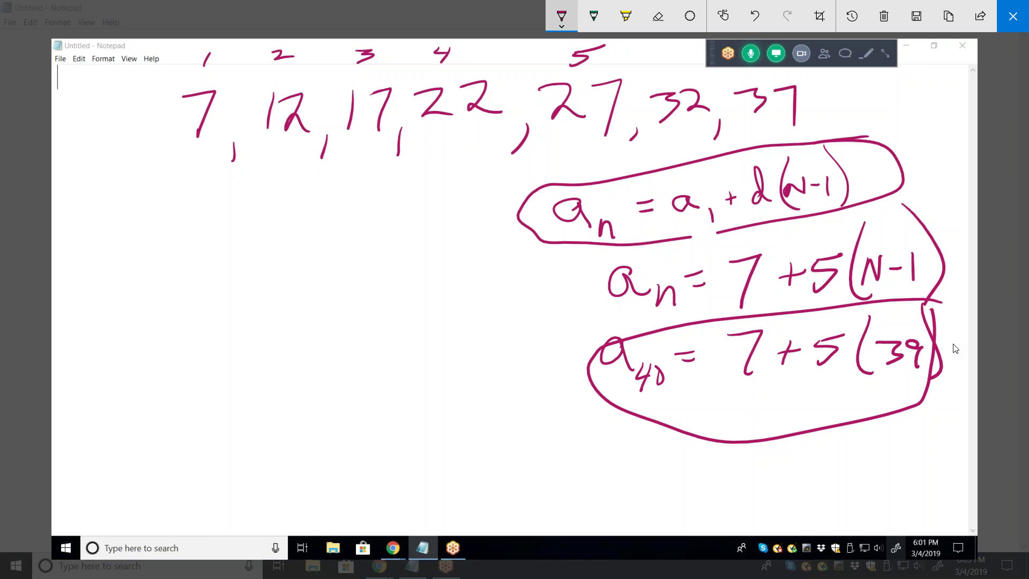
click(562, 16)
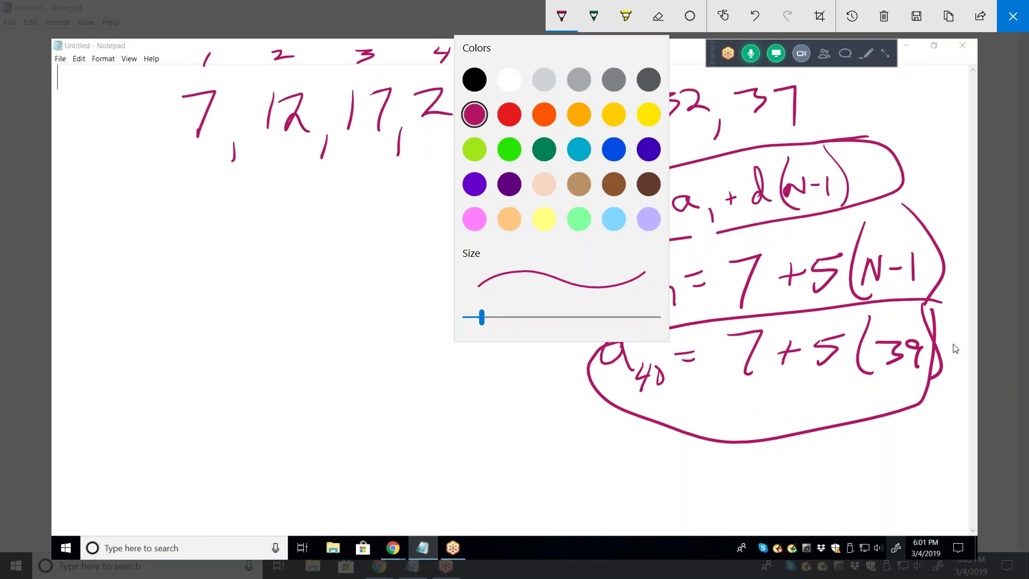
- Close the pen colour and size flyout, keeping the magenta ink
click(561, 16)
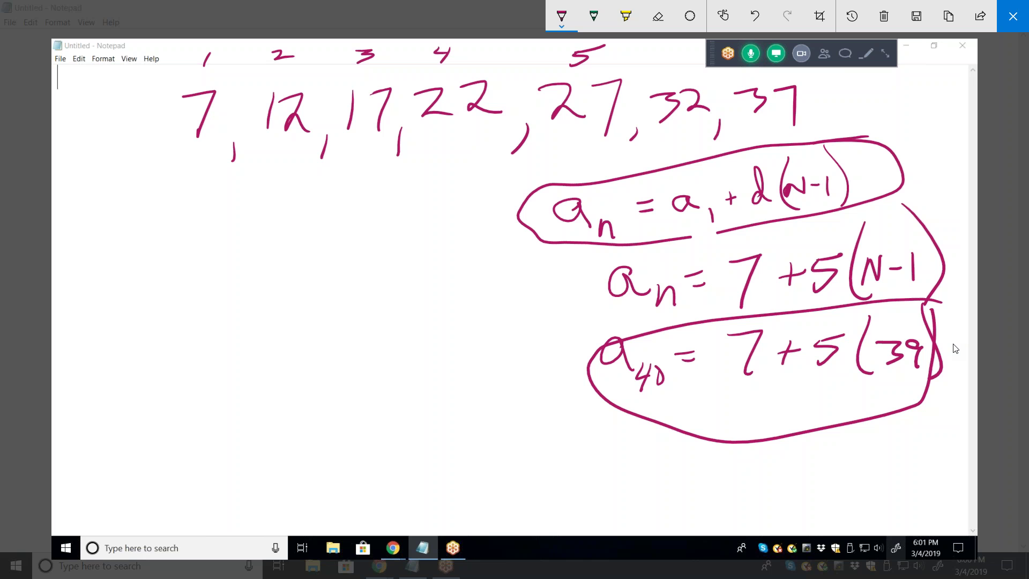
mouse_move(165, 212)
mouse_down()
mouse_move(174, 245)
mouse_move(198, 247)
mouse_move(216, 280)
mouse_up()
drag(252, 209, 275, 270)
drag(323, 207, 316, 208)
drag(343, 247, 337, 267)
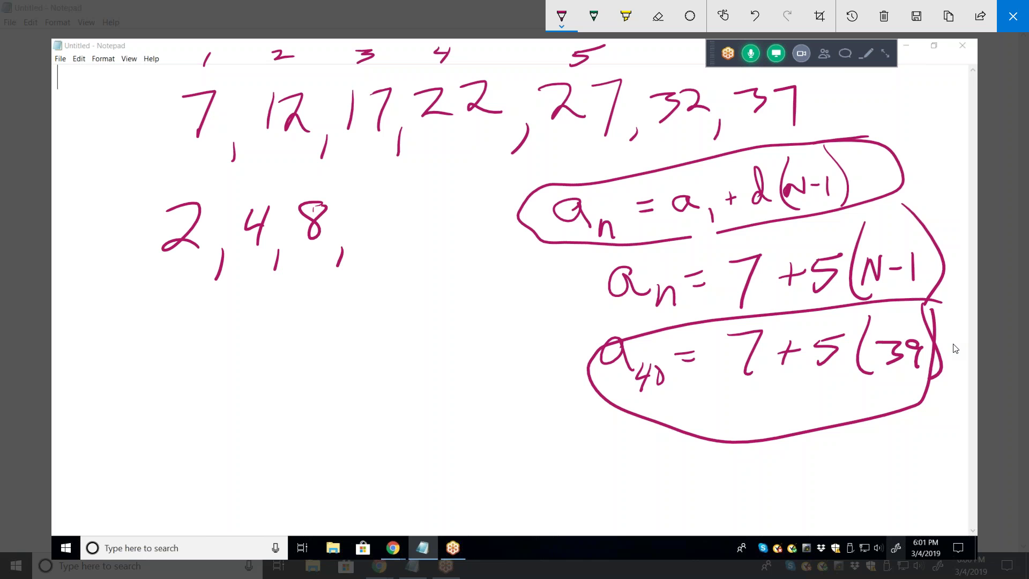
drag(366, 196, 362, 235)
drag(390, 193, 384, 221)
mouse_move(431, 179)
mouse_down()
mouse_move(180, 185)
mouse_move(138, 270)
mouse_move(439, 199)
mouse_move(424, 175)
mouse_up()
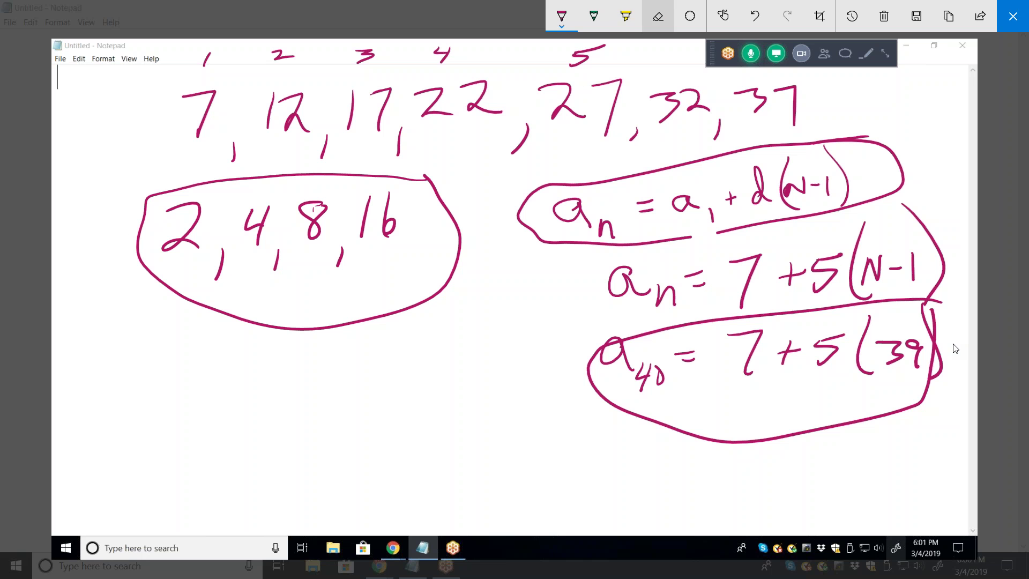
click(658, 16)
drag(161, 209, 440, 200)
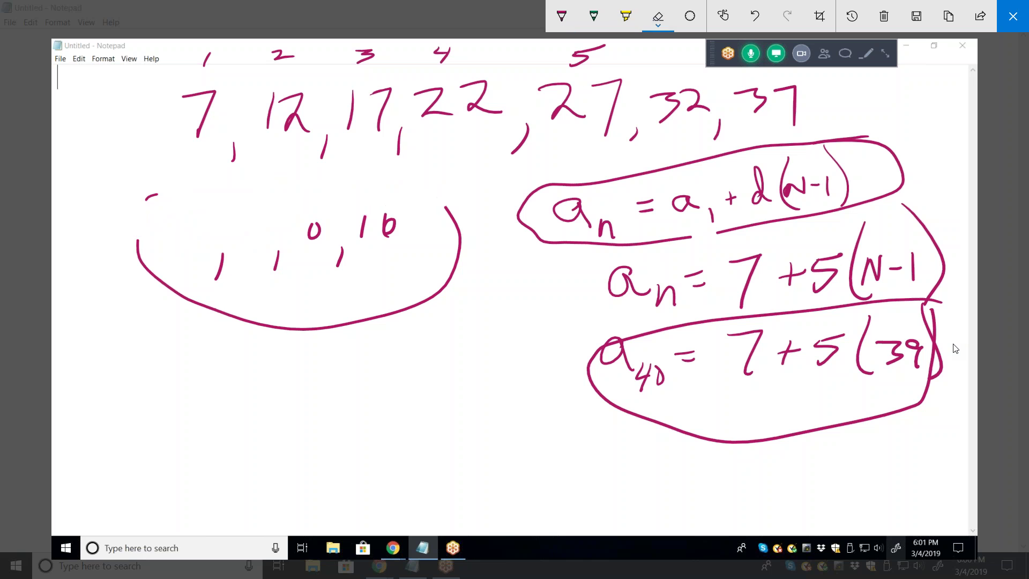
mouse_move(397, 151)
mouse_down()
mouse_move(152, 196)
mouse_move(391, 225)
mouse_move(252, 327)
mouse_move(182, 298)
mouse_up()
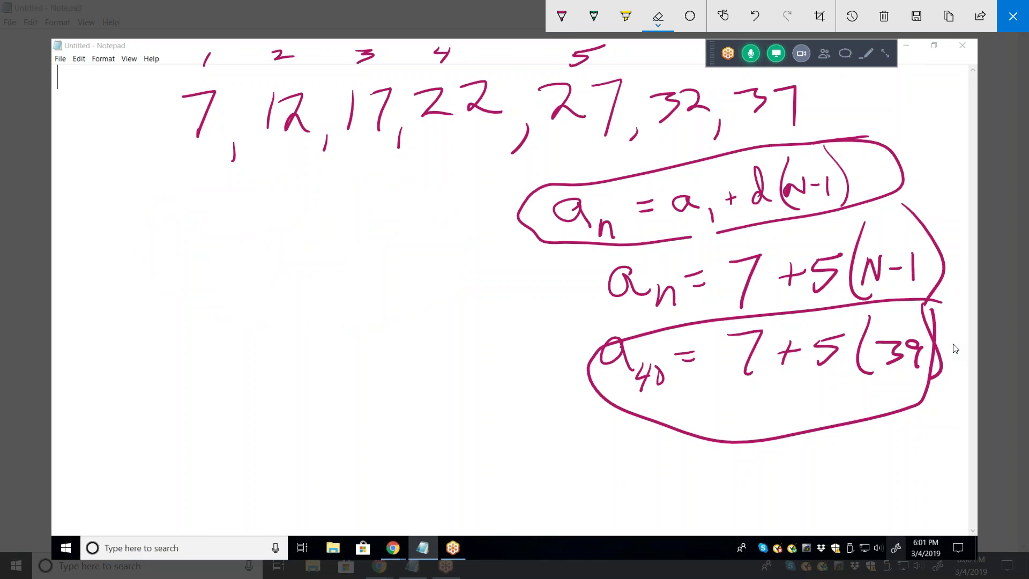
- Write a 5 above each gap between consecutive terms and rewrite the second digit of 22
click(561, 16)
drag(239, 70, 242, 89)
mouse_move(246, 69)
mouse_down()
mouse_move(268, 63)
mouse_move(320, 79)
mouse_up()
drag(328, 65, 397, 78)
drag(403, 64, 421, 61)
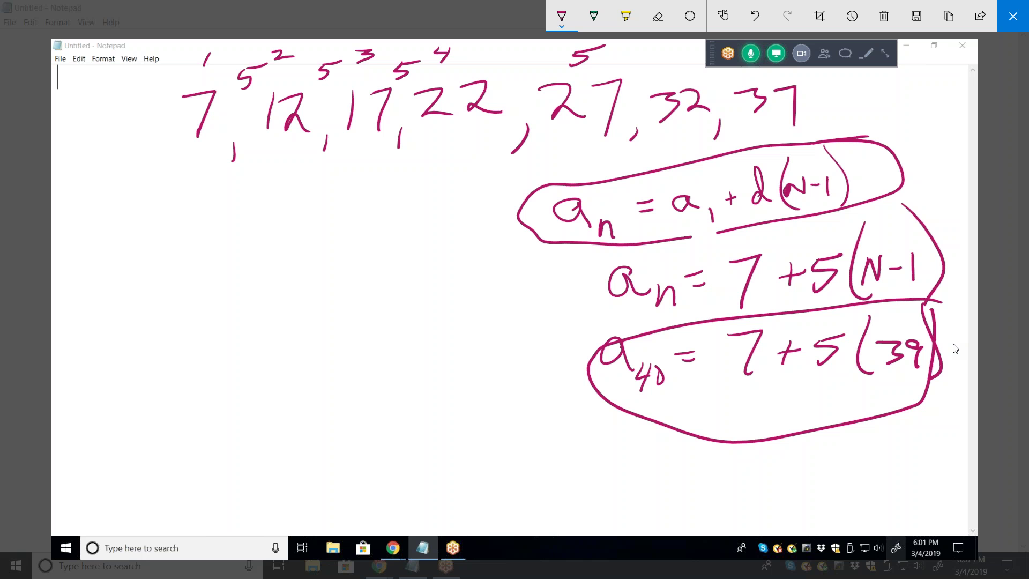
drag(518, 64, 513, 80)
drag(523, 64, 544, 60)
drag(451, 74, 458, 126)
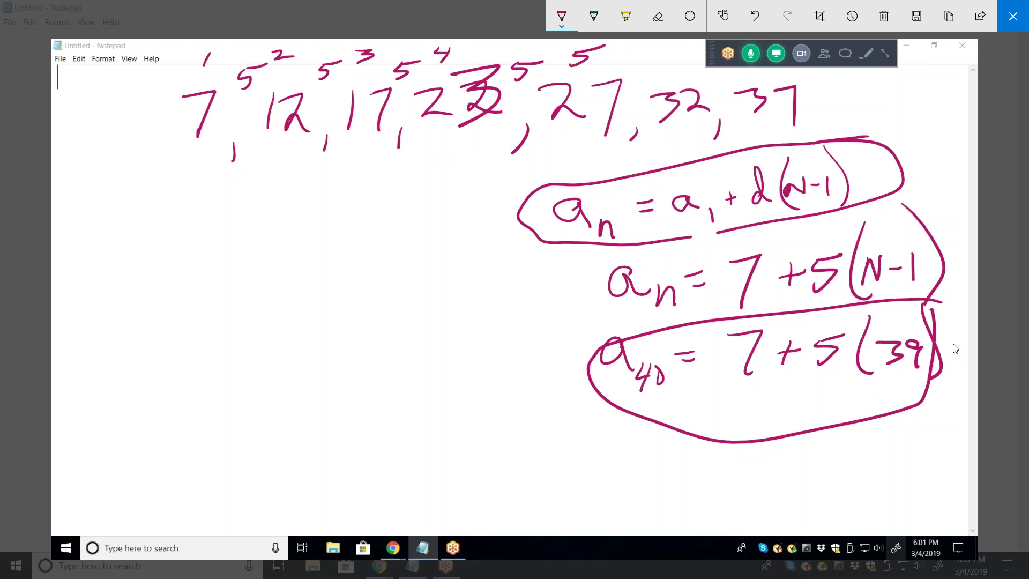
mouse_move(449, 74)
mouse_down()
mouse_move(501, 93)
mouse_move(520, 124)
mouse_up()
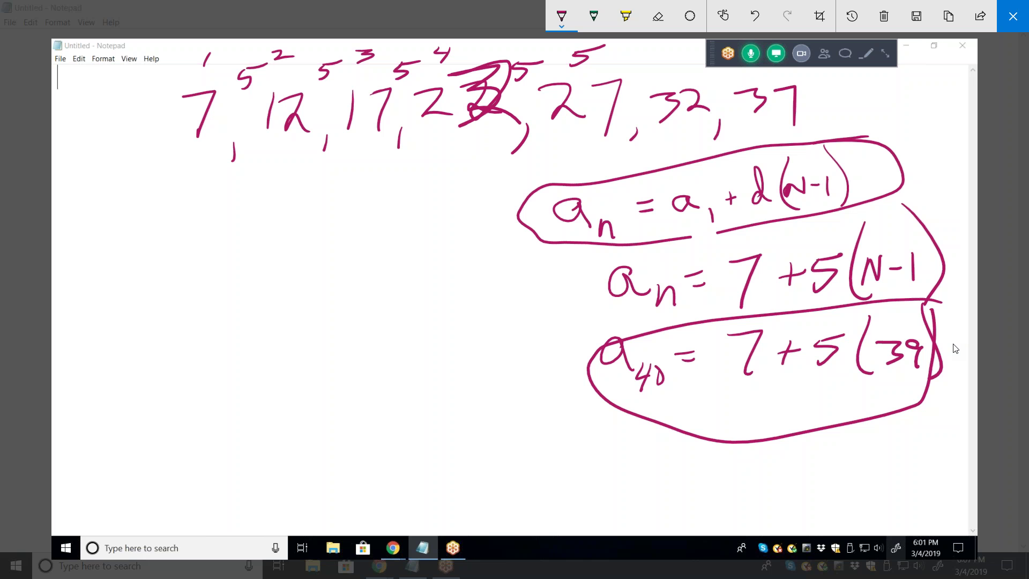
- Erase the circled a_40 = 7+5(39) line and begin writing aₙ = below the formula
click(658, 16)
click(658, 16)
click(658, 16)
drag(641, 416, 873, 417)
mouse_move(622, 410)
mouse_down()
mouse_move(911, 391)
mouse_move(670, 354)
mouse_move(933, 370)
mouse_move(820, 278)
mouse_up()
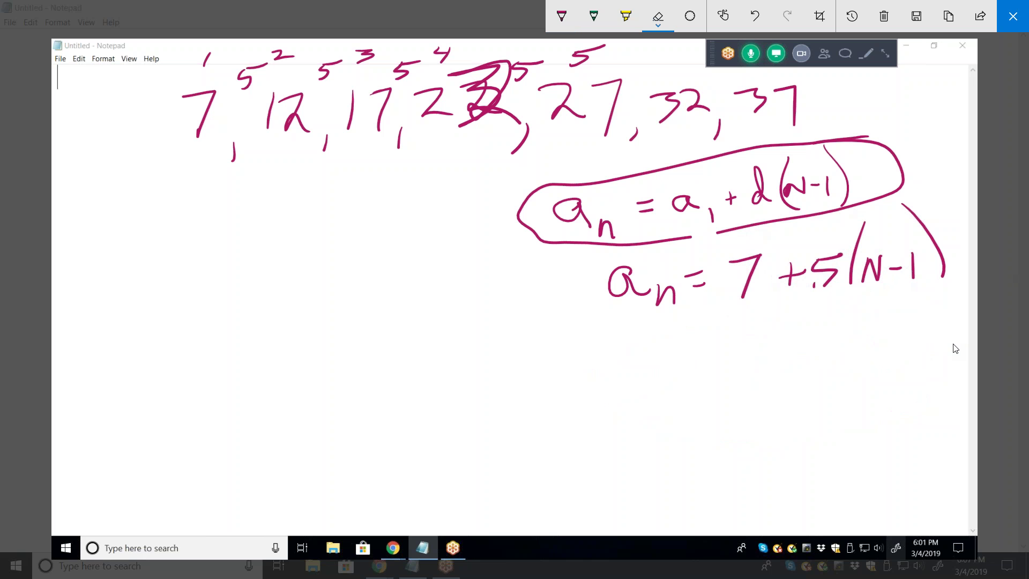
click(562, 16)
mouse_move(650, 344)
mouse_down()
mouse_move(649, 358)
mouse_move(698, 381)
mouse_up()
mouse_move(709, 361)
mouse_down()
mouse_move(724, 348)
mouse_move(764, 375)
mouse_up()
- Write aₙ = 7+5n−5, expanding the brackets
mouse_move(813, 337)
mouse_down()
mouse_move(806, 365)
mouse_move(822, 347)
mouse_move(834, 366)
mouse_move(879, 329)
mouse_up()
mouse_move(865, 367)
mouse_down()
mouse_move(891, 339)
mouse_move(926, 346)
mouse_up()
drag(932, 334, 920, 364)
drag(935, 331, 966, 320)
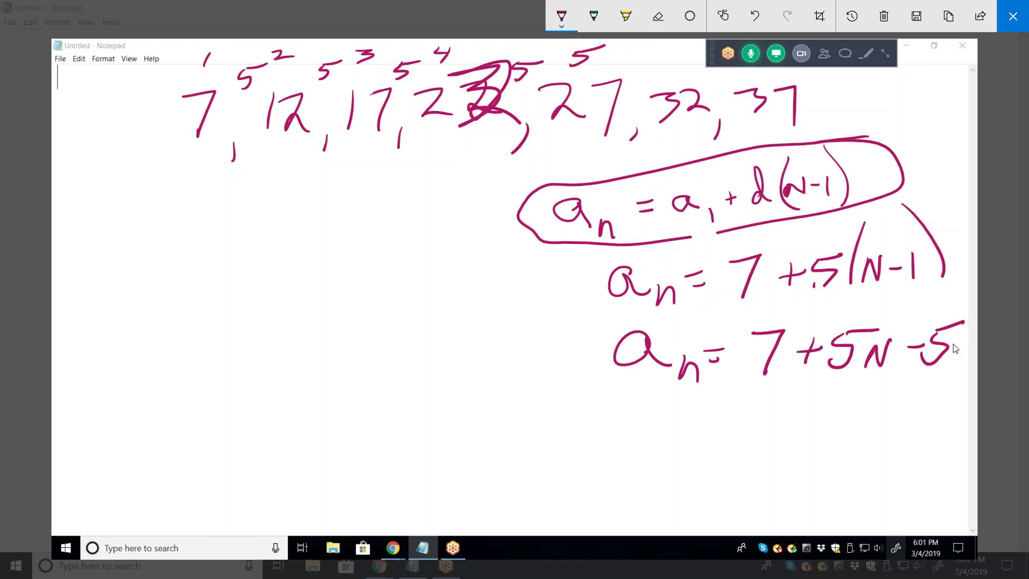
- Write the simplified line aₙ = 2+5n below
drag(719, 427, 750, 426)
mouse_move(719, 411)
mouse_down()
mouse_move(752, 410)
mouse_move(782, 445)
mouse_move(835, 443)
mouse_up()
drag(853, 403, 851, 437)
drag(842, 415, 866, 413)
mouse_move(870, 410)
mouse_down()
mouse_move(883, 434)
mouse_move(924, 393)
mouse_move(922, 431)
mouse_move(938, 445)
mouse_up()
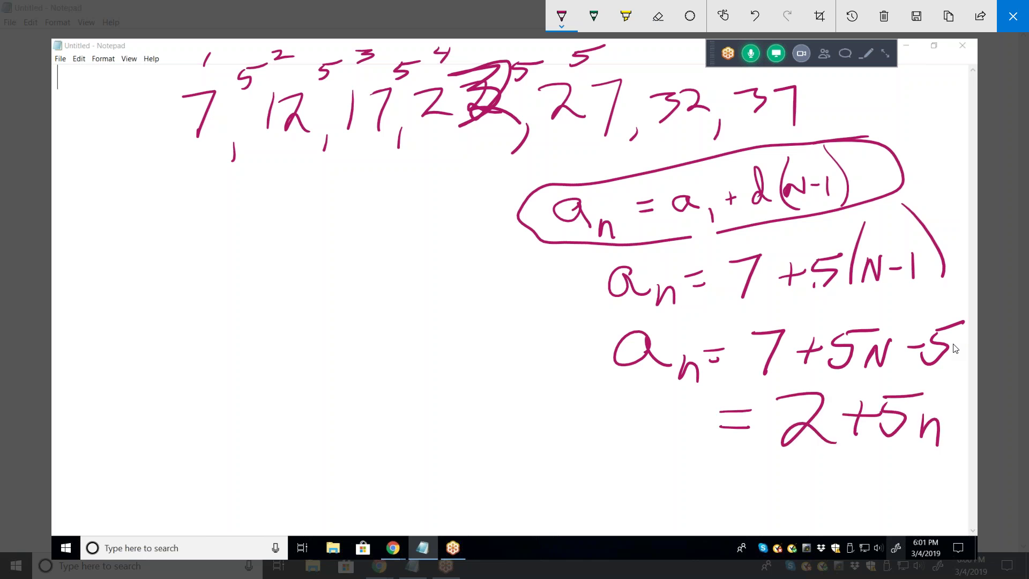
drag(664, 414, 700, 451)
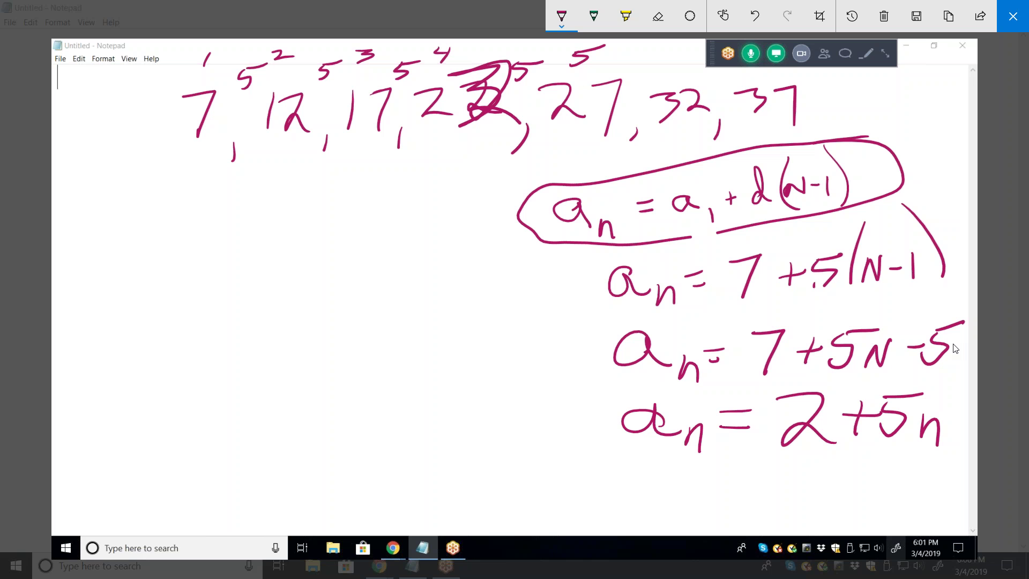
- Circle aₙ = 2+5n and mark up the expanded line and the general formula
mouse_move(955, 381)
mouse_down()
mouse_move(682, 374)
mouse_move(678, 476)
mouse_move(977, 438)
mouse_move(921, 378)
mouse_up()
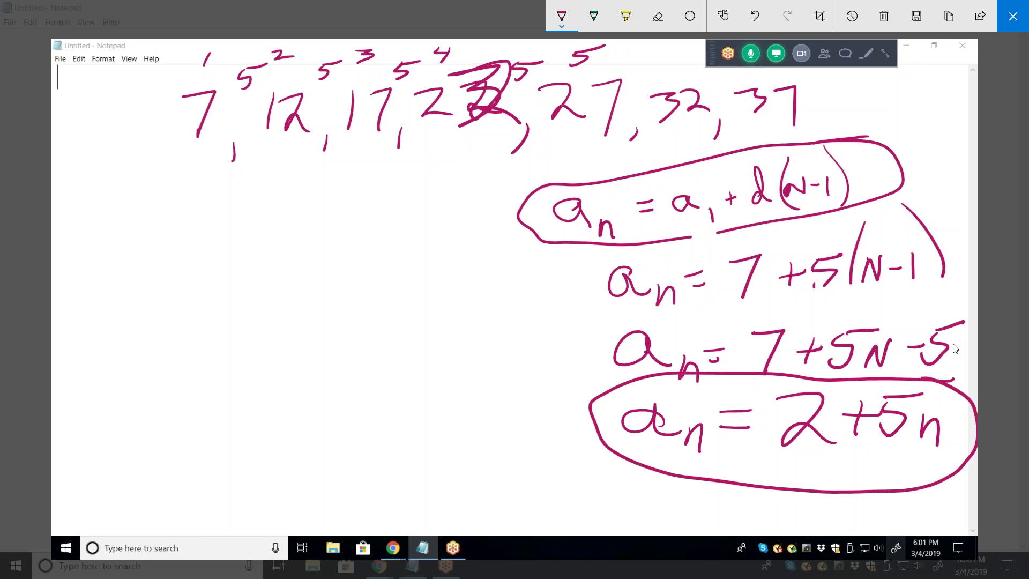
drag(721, 385, 846, 351)
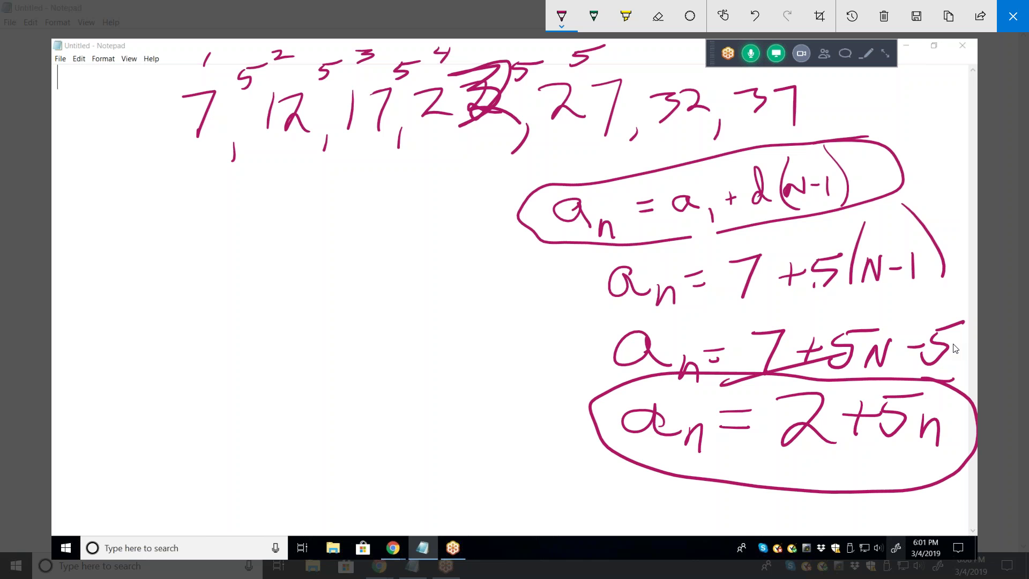
drag(955, 201, 749, 217)
mouse_move(694, 234)
mouse_down()
mouse_move(976, 274)
mouse_move(934, 181)
mouse_up()
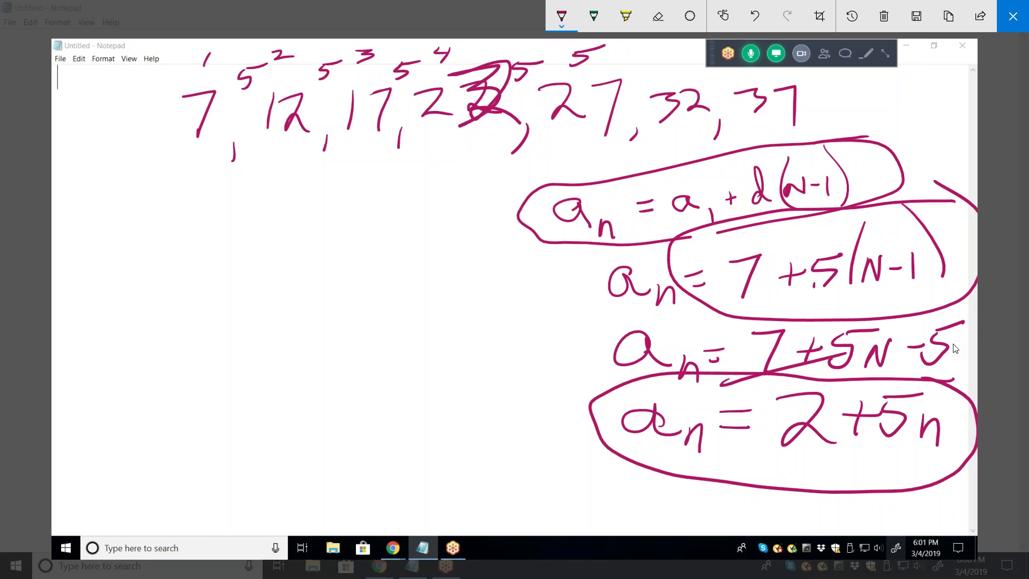
click(658, 16)
- Erase all ink and write d = 5 at the top left
click(658, 16)
click(662, 154)
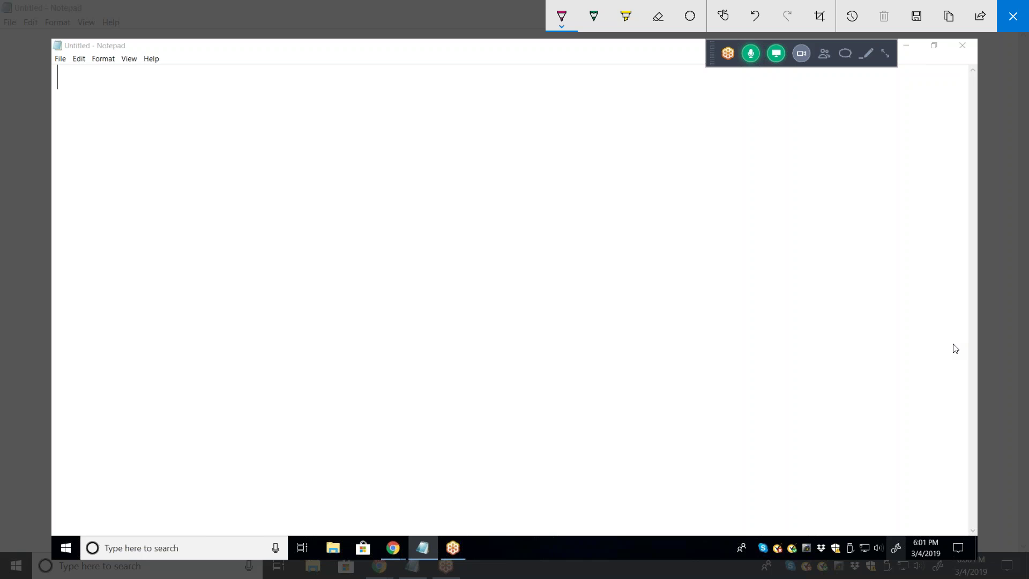
mouse_move(190, 85)
mouse_down()
mouse_move(166, 93)
mouse_move(194, 110)
mouse_move(231, 87)
mouse_up()
mouse_move(288, 82)
mouse_down()
mouse_move(256, 106)
mouse_move(307, 69)
mouse_up()
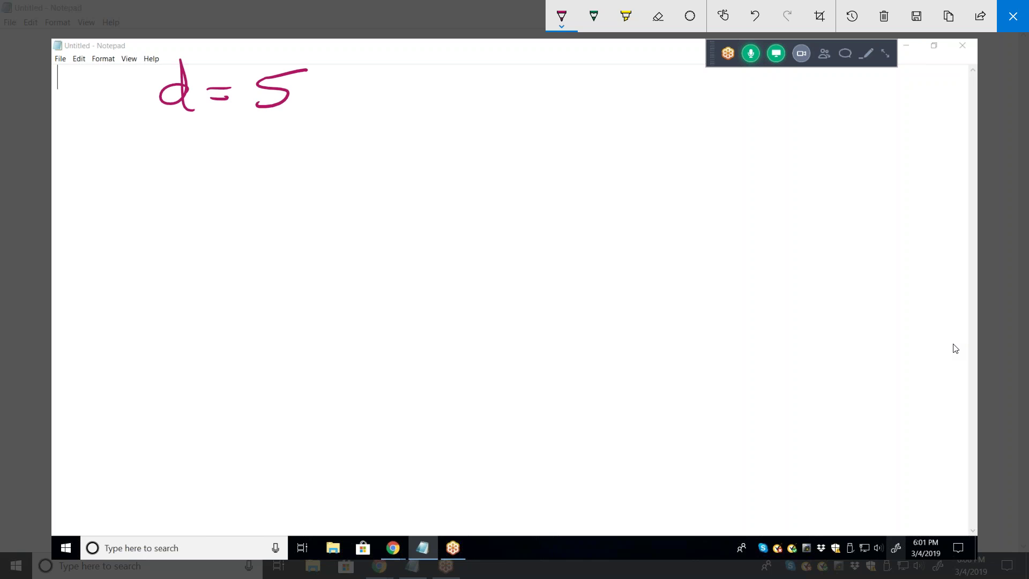
- Write a₁ = −9 below it and begin aₙ = at the upper right
mouse_move(185, 140)
mouse_down()
mouse_move(204, 159)
mouse_move(213, 188)
mouse_up()
drag(229, 151, 249, 148)
drag(235, 155, 285, 149)
drag(303, 138, 299, 184)
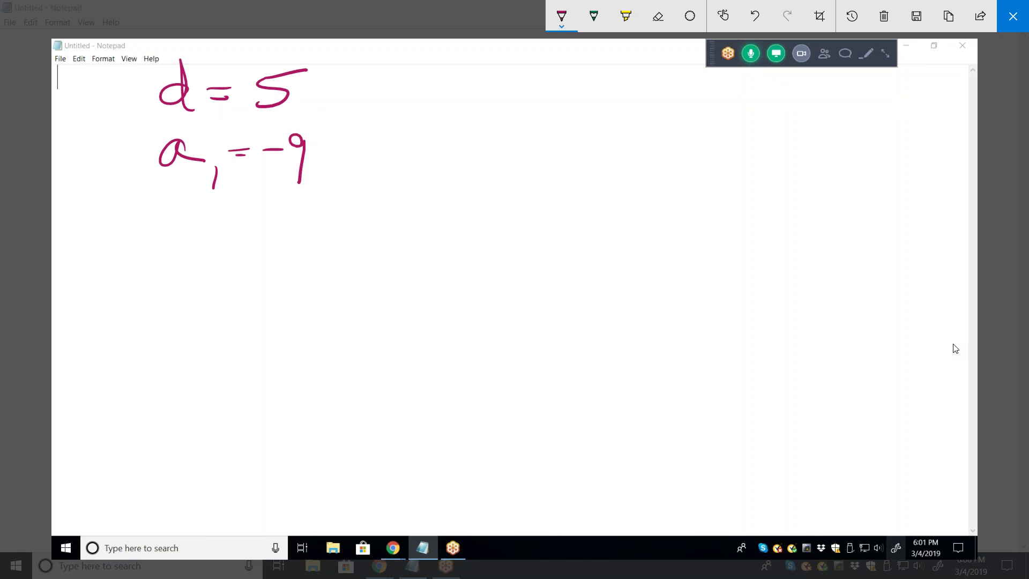
mouse_move(517, 106)
mouse_down()
mouse_move(553, 143)
mouse_move(593, 112)
mouse_up()
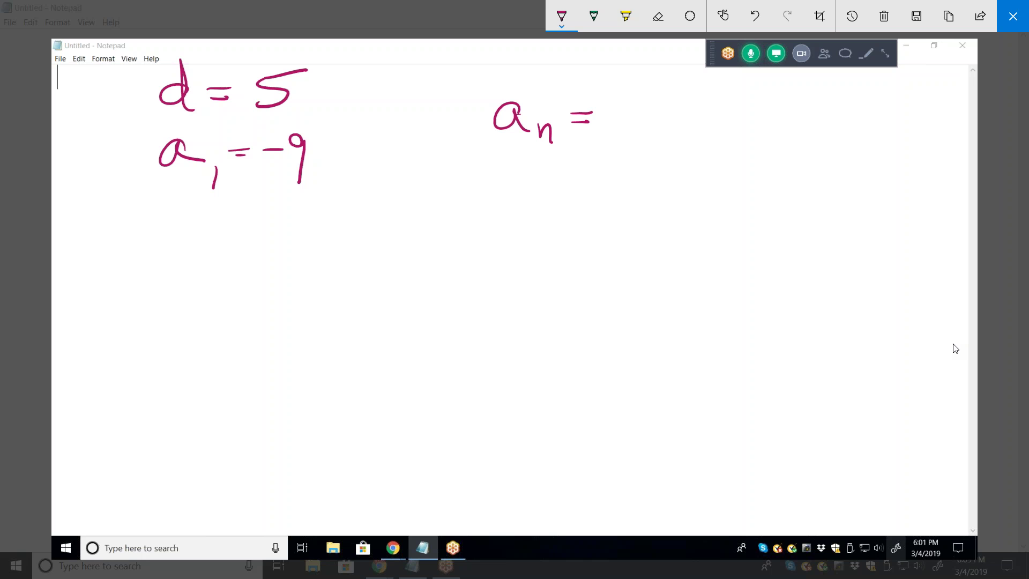
- Write a₁ + 5(n−1) after aₙ =
drag(636, 109, 651, 141)
mouse_move(678, 107)
mouse_down()
mouse_move(676, 130)
mouse_move(688, 116)
mouse_move(699, 127)
mouse_up()
drag(757, 84, 756, 150)
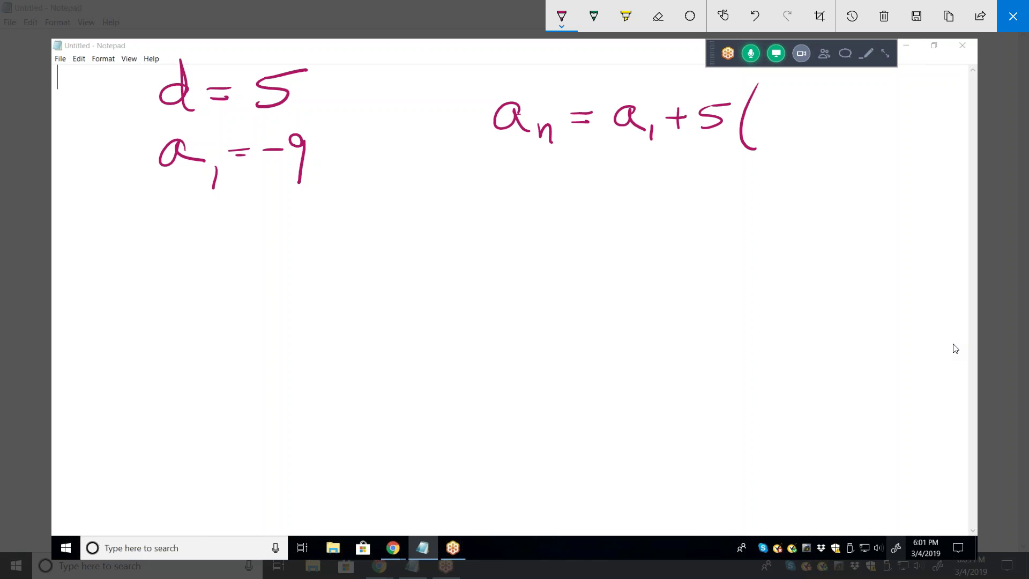
mouse_move(761, 106)
mouse_down()
mouse_move(776, 130)
mouse_move(794, 115)
mouse_move(806, 130)
mouse_up()
drag(814, 80, 809, 153)
- Replace a₁ with −9 so the formula reads aₙ = −9 + 5(n−1)
click(658, 16)
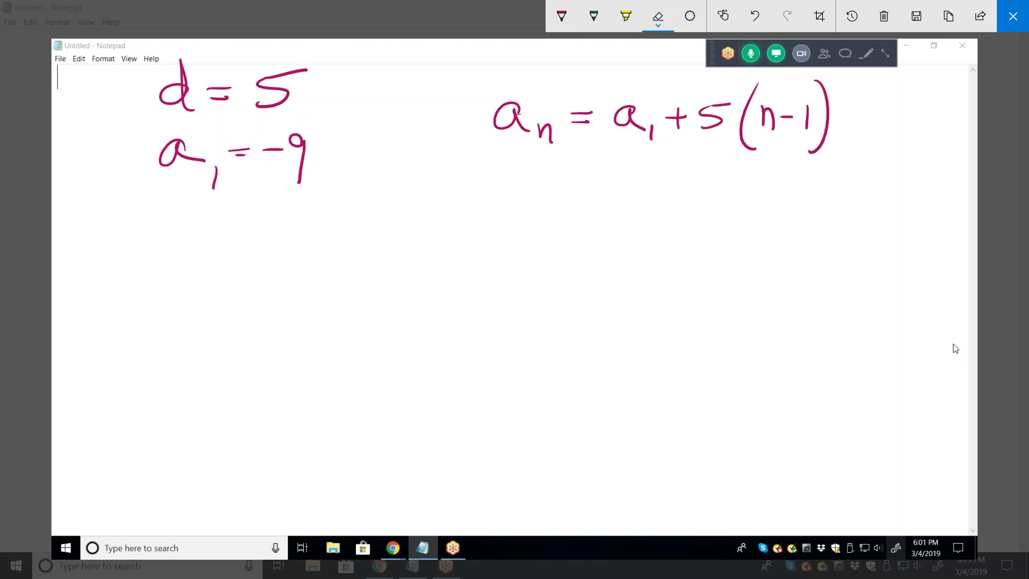
drag(652, 134, 622, 113)
click(562, 16)
drag(608, 114, 627, 114)
drag(649, 102, 645, 144)
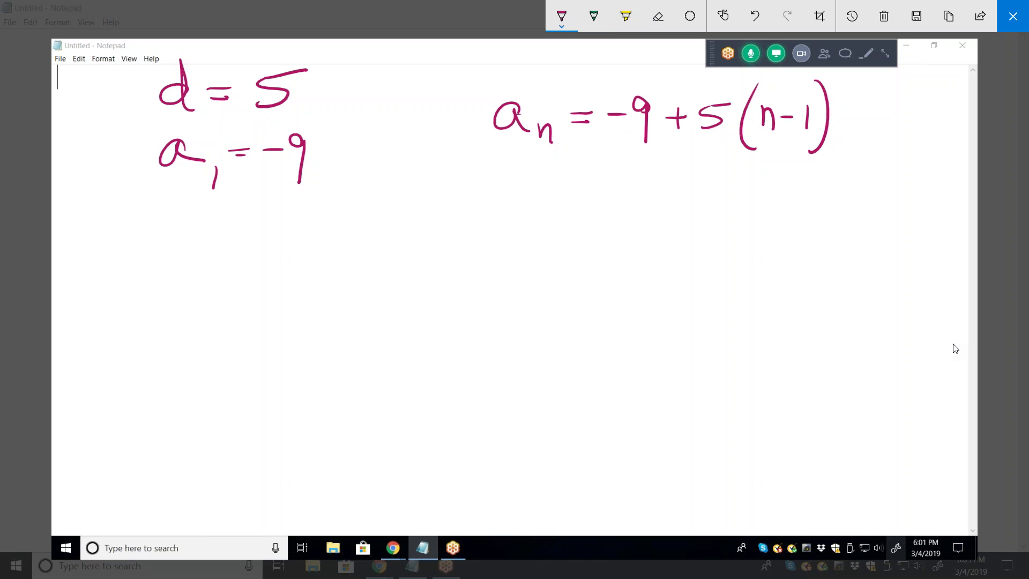
- Underline the formula and start a new line aₙ = beneath it
drag(507, 169, 857, 163)
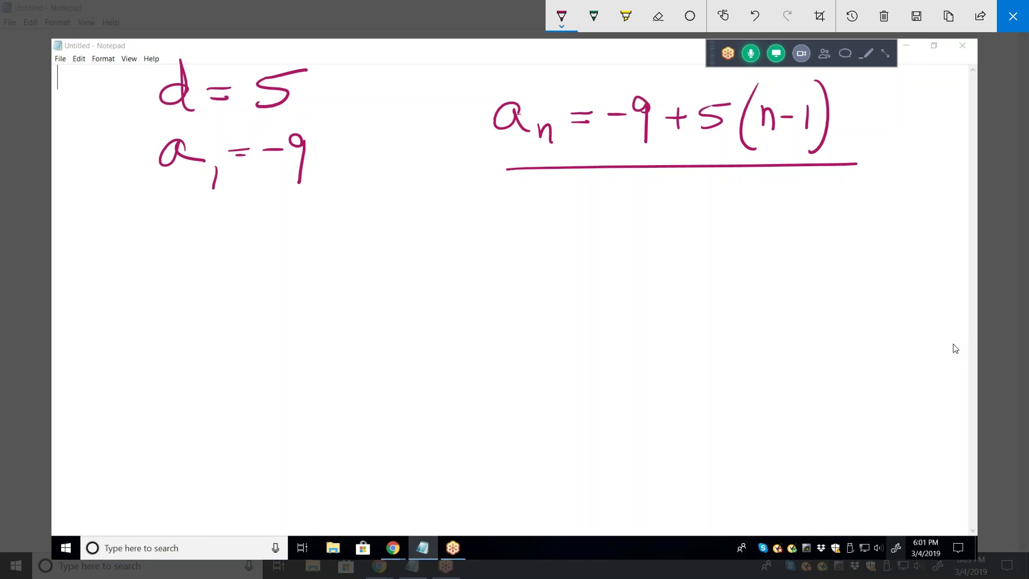
mouse_move(524, 194)
mouse_down()
mouse_move(514, 215)
mouse_move(575, 231)
mouse_move(603, 212)
mouse_up()
drag(580, 203, 602, 202)
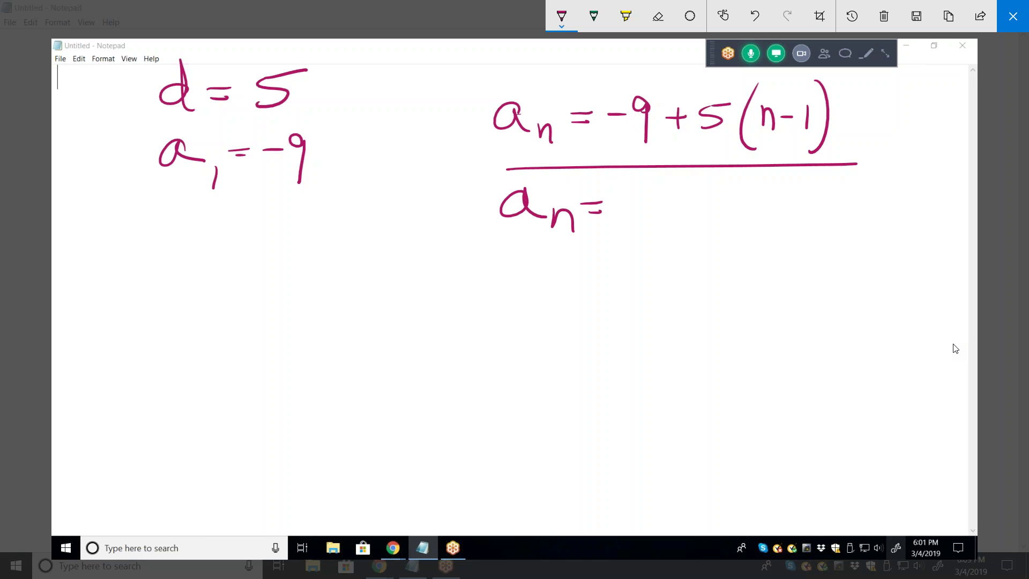
- Write −9 + 5n − 5 after the new aₙ =
mouse_move(627, 202)
mouse_down()
mouse_move(687, 189)
mouse_move(679, 231)
mouse_up()
drag(715, 204, 723, 203)
drag(720, 196, 719, 213)
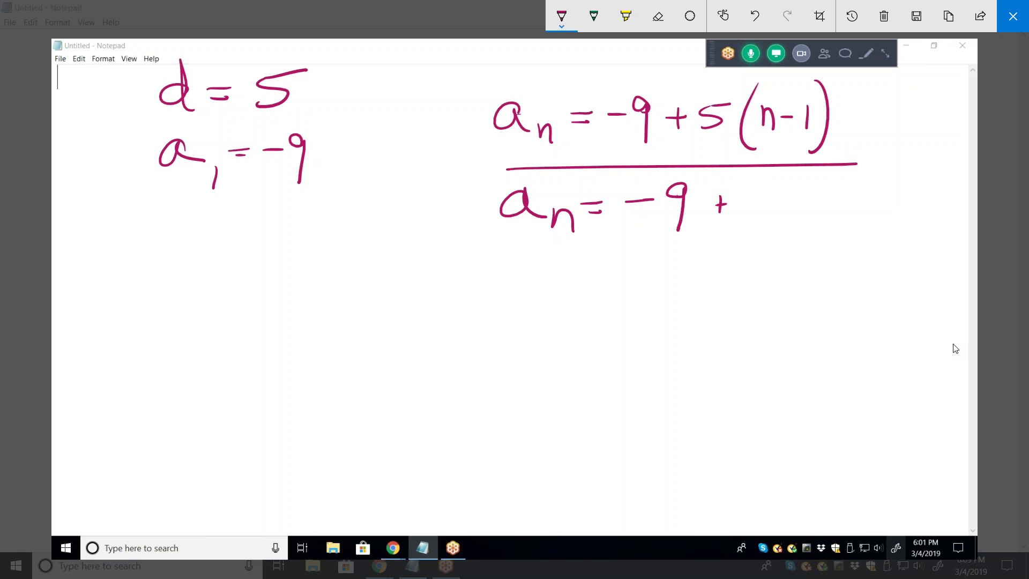
mouse_move(750, 187)
mouse_down()
mouse_move(735, 216)
mouse_move(786, 185)
mouse_move(811, 222)
mouse_up()
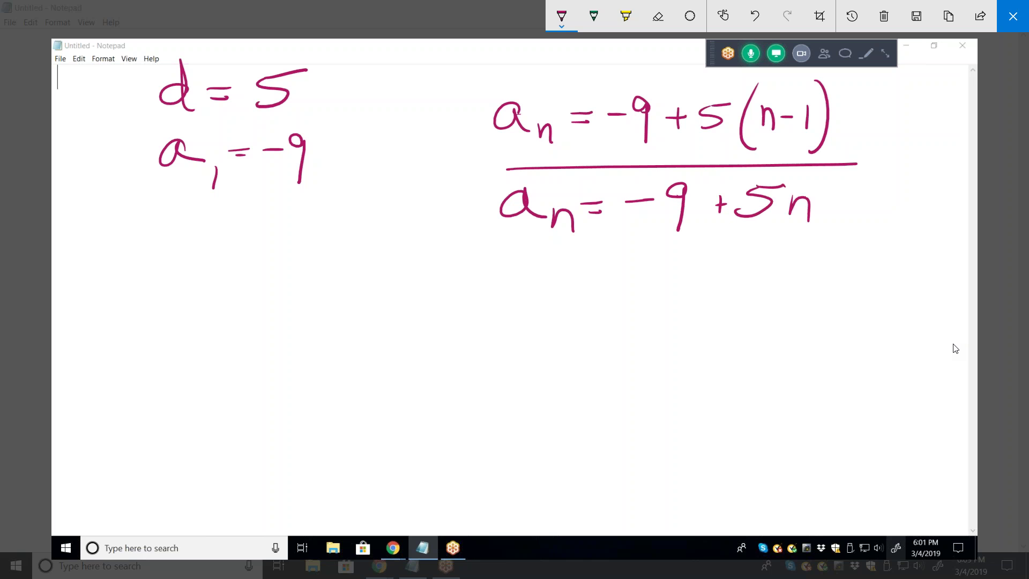
mouse_move(825, 204)
mouse_down()
mouse_move(869, 202)
mouse_move(851, 214)
mouse_up()
drag(860, 189, 894, 181)
- Write aₙ = 5n − 14 below, circle it, and circle a₁'s value −9
mouse_move(537, 267)
mouse_down()
mouse_move(571, 304)
mouse_move(592, 307)
mouse_move(638, 276)
mouse_move(657, 297)
mouse_up()
mouse_move(671, 260)
mouse_down()
mouse_move(713, 258)
mouse_move(727, 302)
mouse_move(762, 279)
mouse_up()
mouse_move(777, 256)
mouse_down()
mouse_move(773, 293)
mouse_move(790, 275)
mouse_move(814, 272)
mouse_move(799, 299)
mouse_up()
mouse_move(867, 247)
mouse_down()
mouse_move(745, 234)
mouse_move(526, 243)
mouse_move(851, 316)
mouse_move(853, 247)
mouse_up()
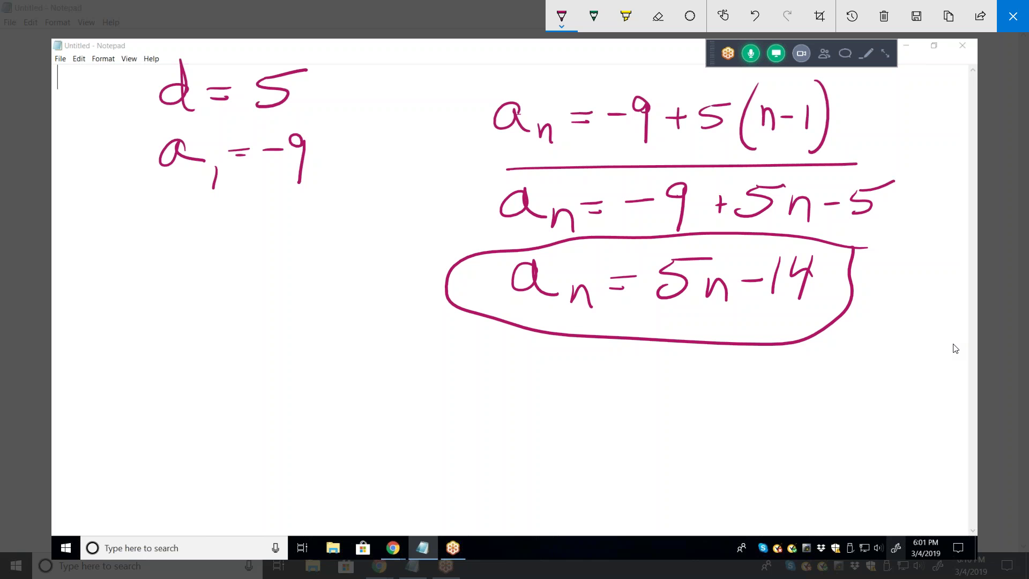
drag(552, 236, 460, 267)
mouse_move(318, 119)
mouse_down()
mouse_move(280, 118)
mouse_move(294, 126)
mouse_up()
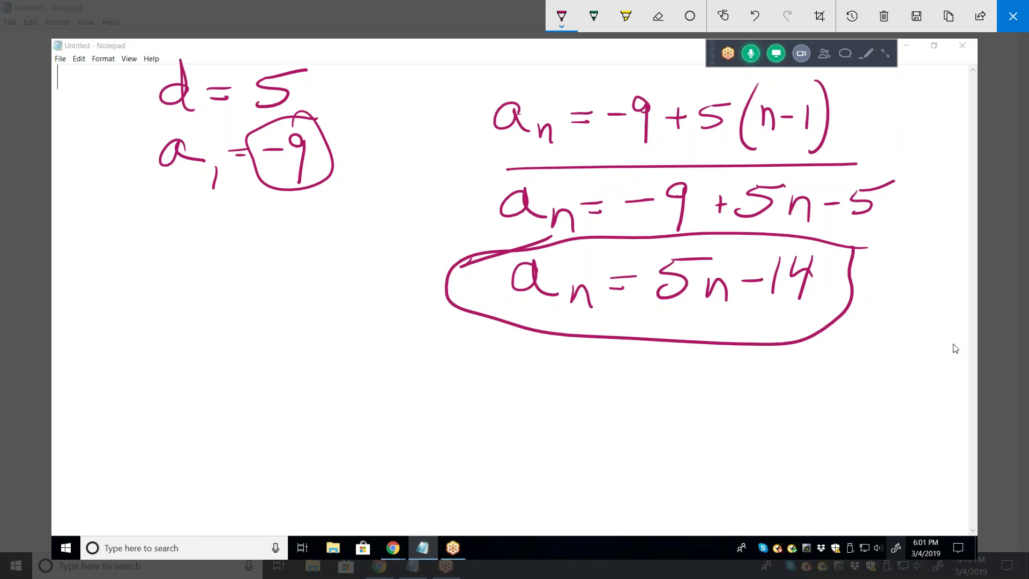
- Write the check line a₁ = 5(1) − 14 under the answer
drag(656, 247, 753, 233)
mouse_move(551, 351)
mouse_down()
mouse_move(546, 358)
mouse_move(580, 392)
mouse_move(634, 360)
mouse_up()
drag(611, 371, 635, 361)
mouse_move(664, 358)
mouse_down()
mouse_move(660, 381)
mouse_move(689, 356)
mouse_move(716, 392)
mouse_up()
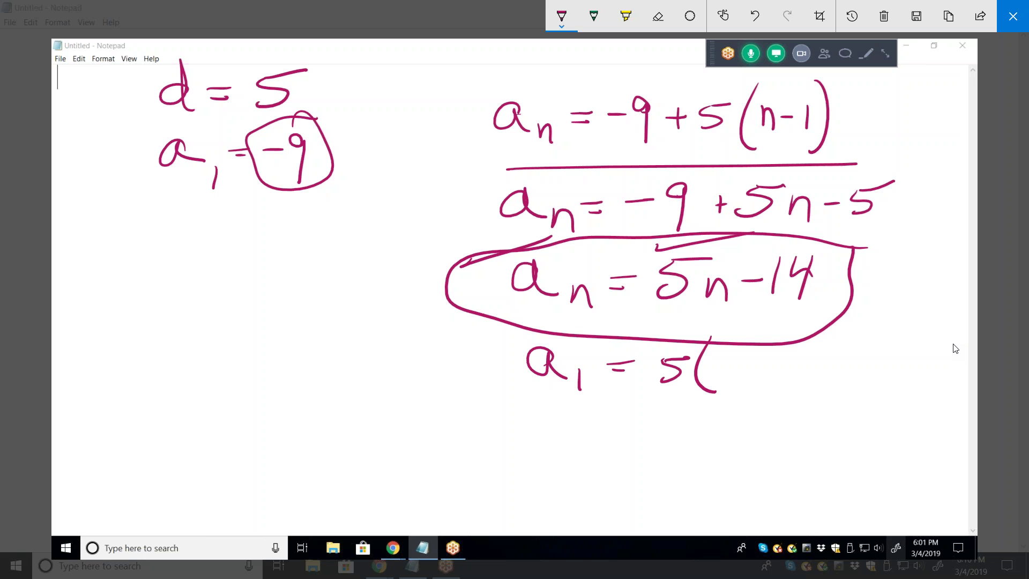
drag(720, 355, 719, 385)
drag(726, 332, 729, 401)
drag(757, 363, 775, 362)
mouse_move(794, 343)
mouse_down()
mouse_move(784, 380)
mouse_move(830, 360)
mouse_up()
drag(833, 339, 808, 396)
- Write the result a₁ = −9 below and circle it
mouse_move(629, 431)
mouse_down()
mouse_move(658, 432)
mouse_move(655, 420)
mouse_move(734, 426)
mouse_up()
drag(772, 410, 771, 487)
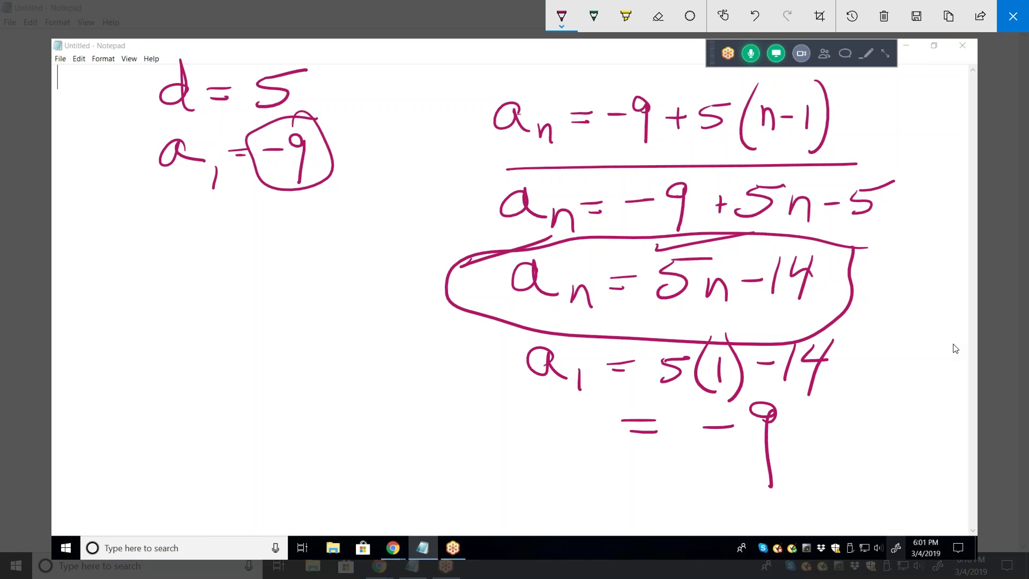
drag(566, 416, 585, 441)
drag(601, 439, 600, 459)
mouse_move(841, 408)
mouse_down()
mouse_move(729, 513)
mouse_move(742, 386)
mouse_up()
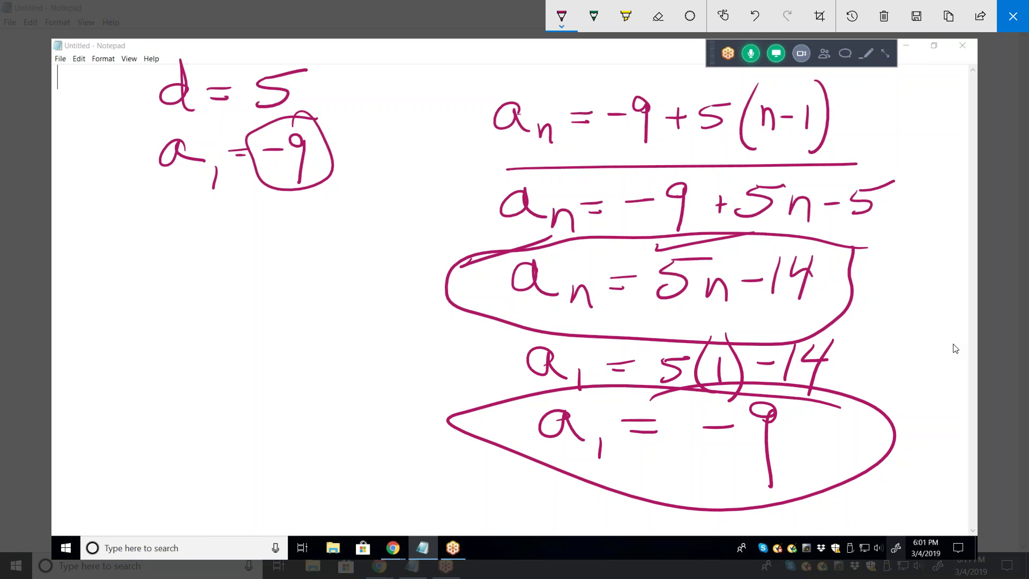
- Tick the circled answer, then circle and tick the formula aₙ = −9 + 5(n−1)
drag(383, 268, 479, 237)
drag(393, 291, 536, 233)
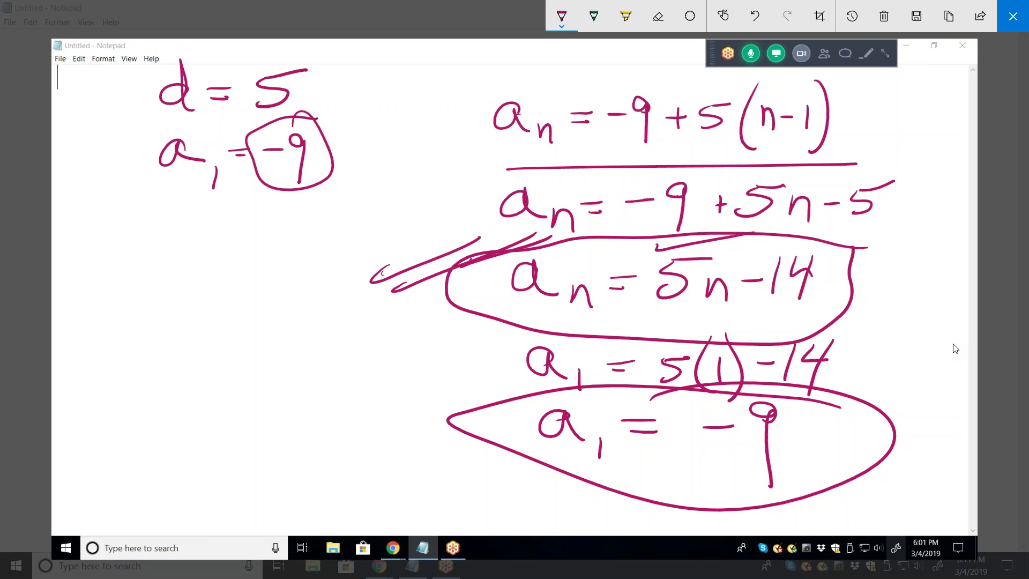
mouse_move(875, 80)
mouse_down()
mouse_move(452, 67)
mouse_move(446, 131)
mouse_move(646, 162)
mouse_move(854, 151)
mouse_move(859, 83)
mouse_up()
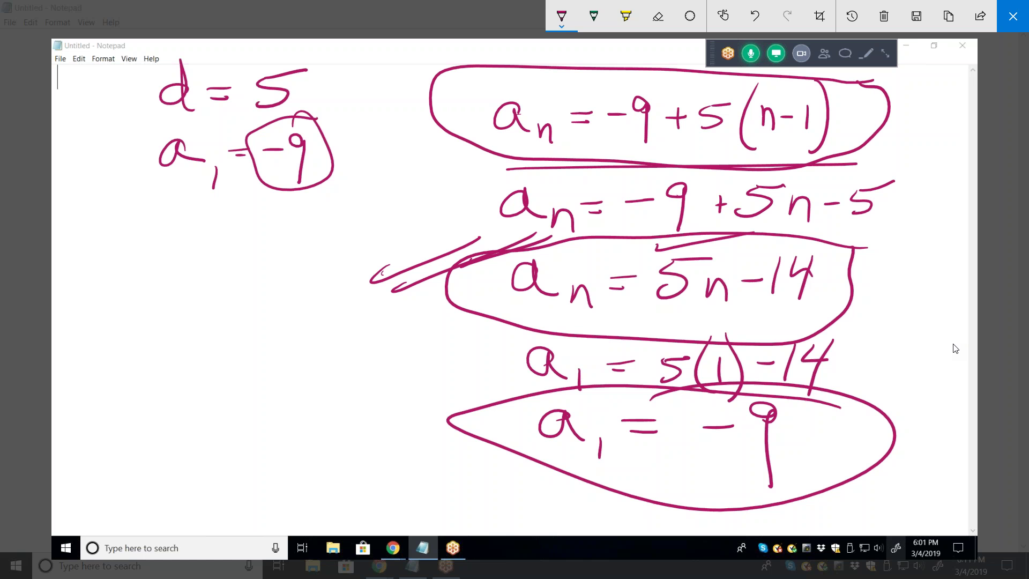
drag(466, 81, 567, 48)
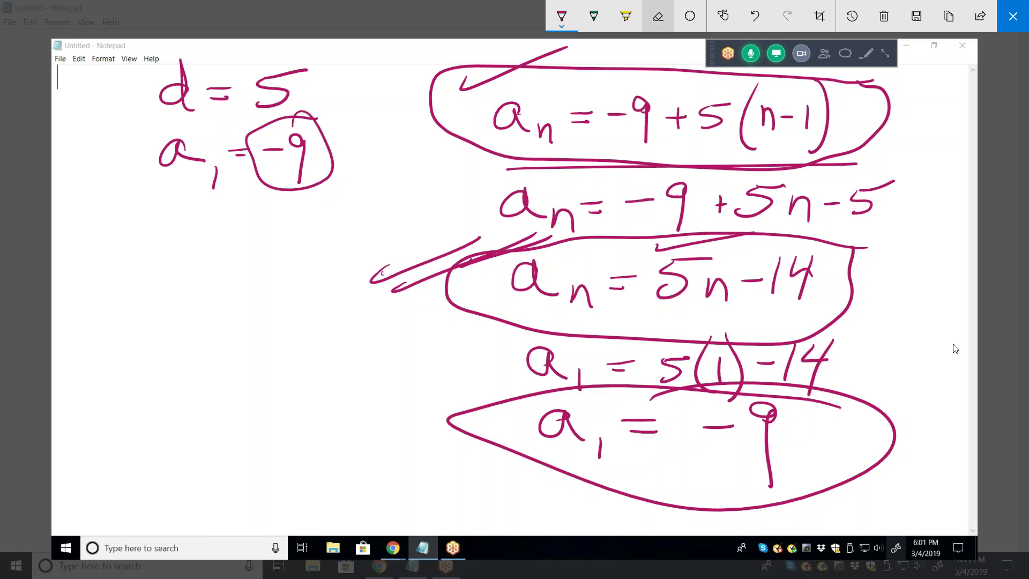
- Erase all ink and write a₄ = 18 at the top left
click(658, 16)
click(664, 154)
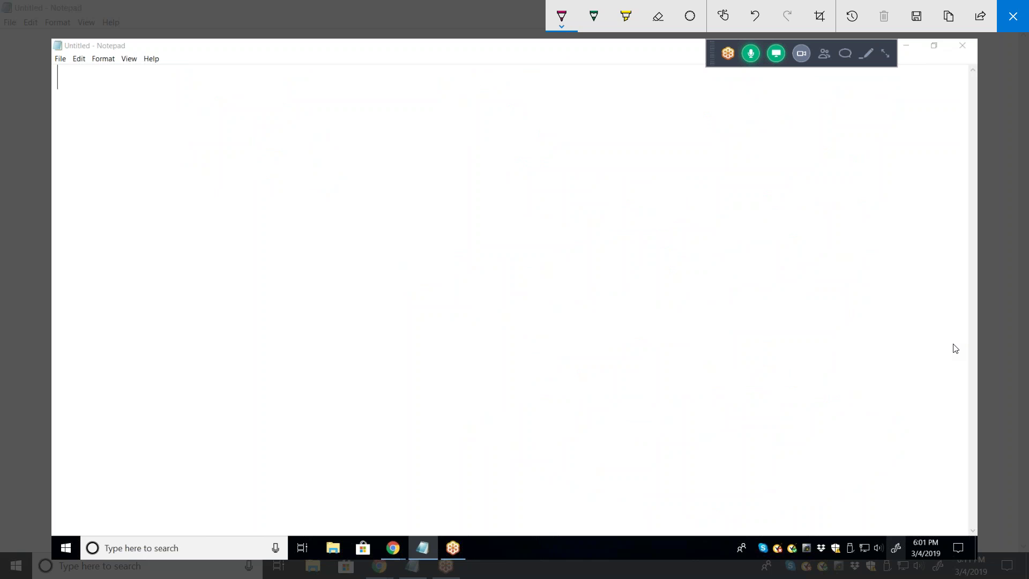
mouse_move(136, 97)
mouse_down()
mouse_move(163, 119)
mouse_move(160, 134)
mouse_up()
click(180, 107)
drag(181, 102, 198, 98)
mouse_move(179, 107)
mouse_down()
mouse_move(199, 98)
mouse_move(212, 119)
mouse_up()
mouse_move(257, 85)
mouse_down()
mouse_move(236, 115)
mouse_move(255, 89)
mouse_up()
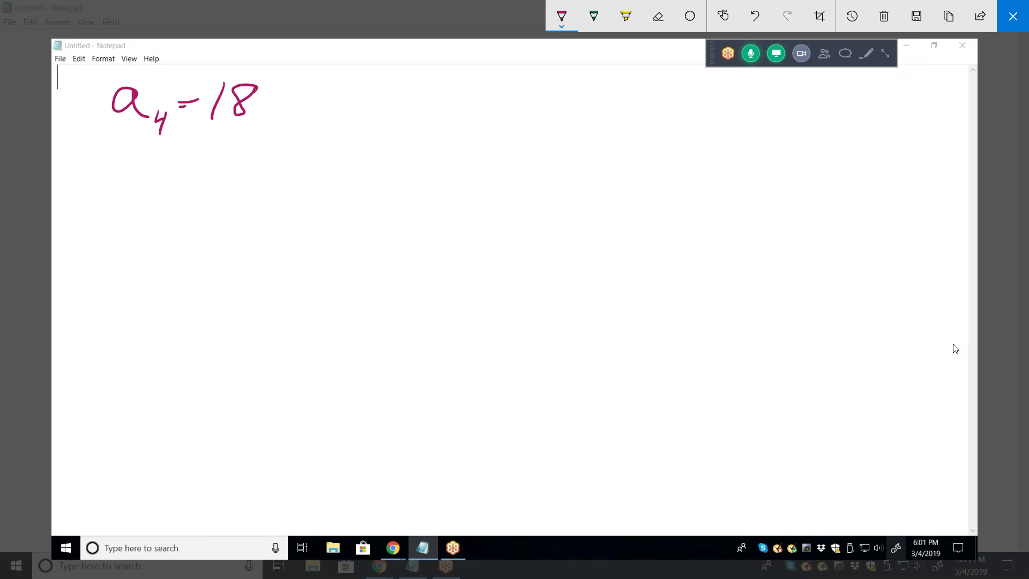
- Write a₁₀ = 48 below a₄ = 18
drag(131, 159, 150, 193)
drag(167, 180, 205, 160)
drag(192, 172, 247, 168)
drag(256, 146, 233, 184)
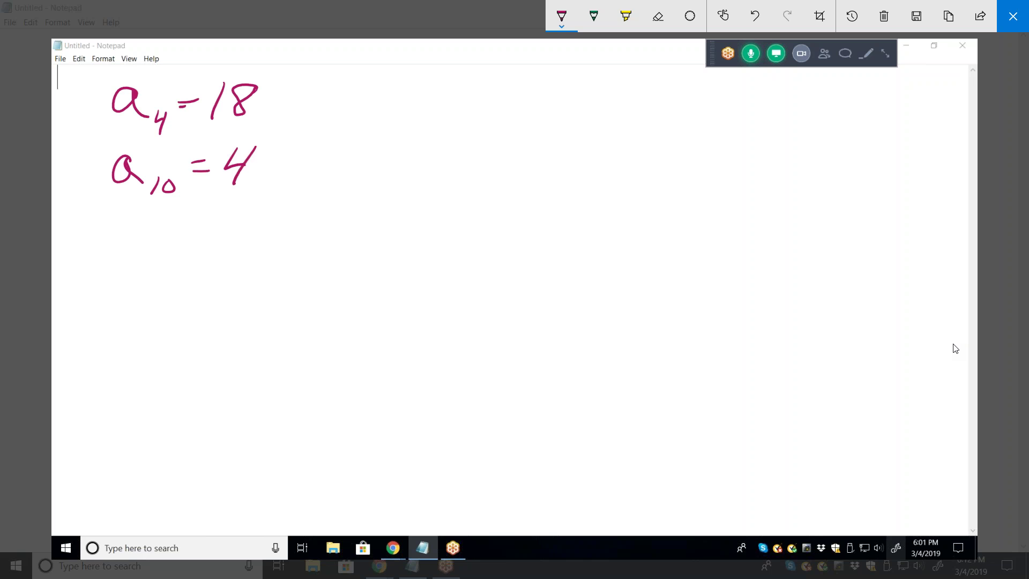
mouse_move(283, 151)
mouse_down()
mouse_move(262, 184)
mouse_move(282, 153)
mouse_up()
- Write the general formula aₙ = a₁ + d(n−1)
mouse_move(485, 104)
mouse_down()
mouse_move(470, 124)
mouse_move(534, 146)
mouse_move(557, 111)
mouse_up()
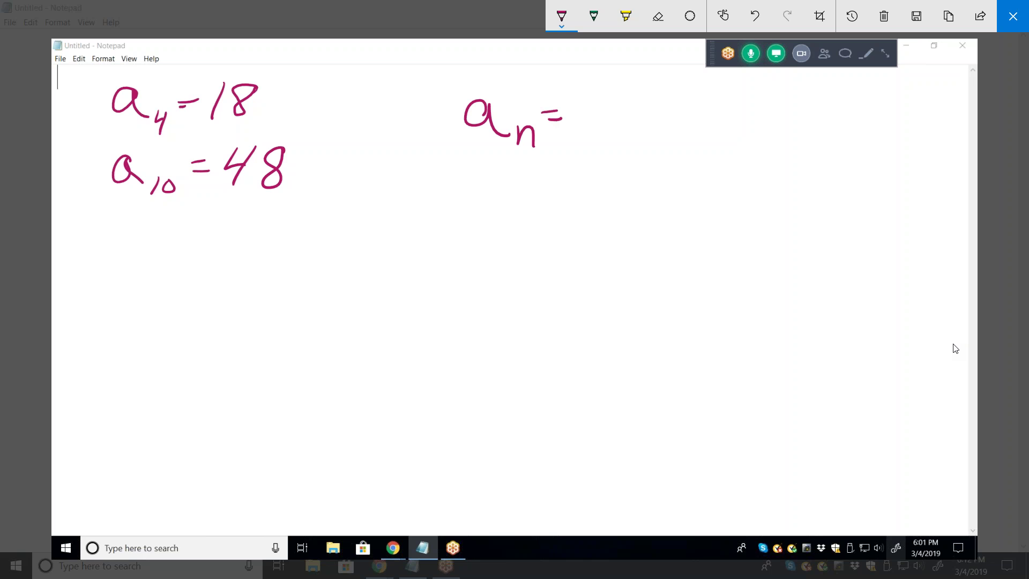
mouse_move(604, 105)
mouse_down()
mouse_move(581, 111)
mouse_move(610, 127)
mouse_up()
drag(619, 123, 619, 138)
drag(652, 107, 652, 125)
mouse_move(643, 117)
mouse_down()
mouse_move(697, 107)
mouse_move(711, 124)
mouse_up()
mouse_move(737, 77)
mouse_down()
mouse_move(742, 135)
mouse_move(778, 110)
mouse_move(788, 124)
mouse_up()
drag(792, 76, 794, 137)
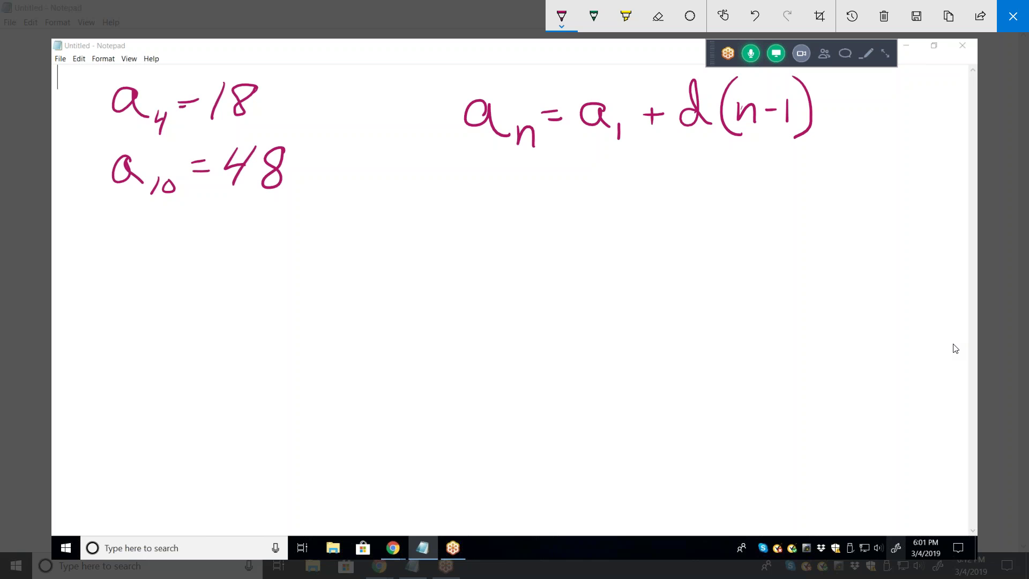
- Write a₄ = 18 = a₁ + d( ) beneath the general formula
mouse_move(491, 210)
mouse_down()
mouse_move(506, 236)
mouse_move(527, 232)
mouse_up()
drag(528, 222, 516, 252)
mouse_move(546, 222)
mouse_down()
mouse_move(564, 212)
mouse_move(575, 238)
mouse_up()
drag(616, 206, 657, 209)
mouse_move(636, 221)
mouse_down()
mouse_move(708, 225)
mouse_move(712, 245)
mouse_up()
mouse_move(744, 201)
mouse_down()
mouse_move(740, 223)
mouse_move(754, 209)
mouse_move(783, 227)
mouse_up()
mouse_move(823, 152)
mouse_down()
mouse_move(799, 208)
mouse_move(825, 247)
mouse_up()
mouse_move(859, 152)
mouse_down()
mouse_move(876, 209)
mouse_move(839, 253)
mouse_up()
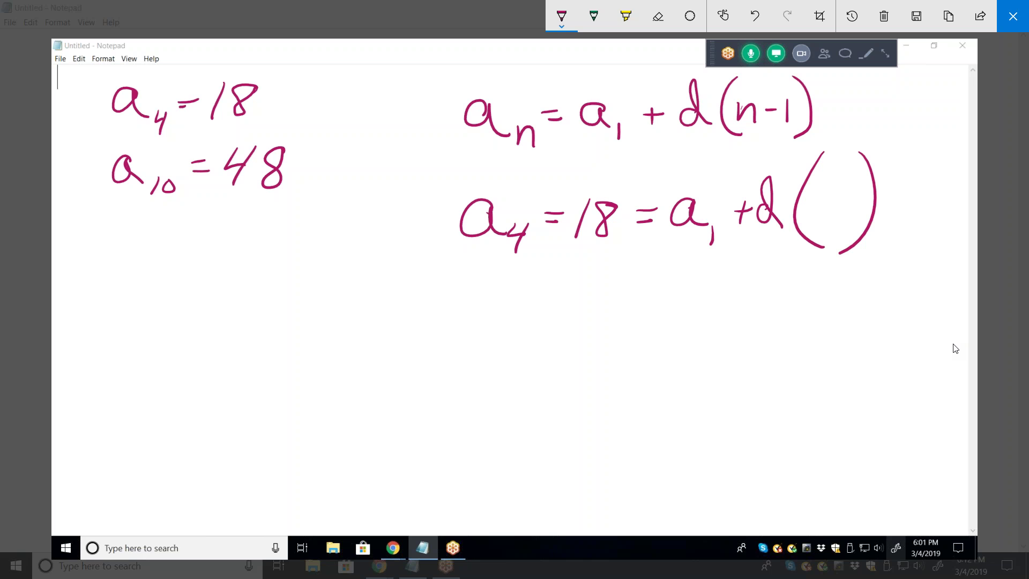
drag(715, 220, 710, 241)
- Fill in d(3) and write a₁₀ = 48 = a₁ + d9 below
drag(814, 200, 814, 229)
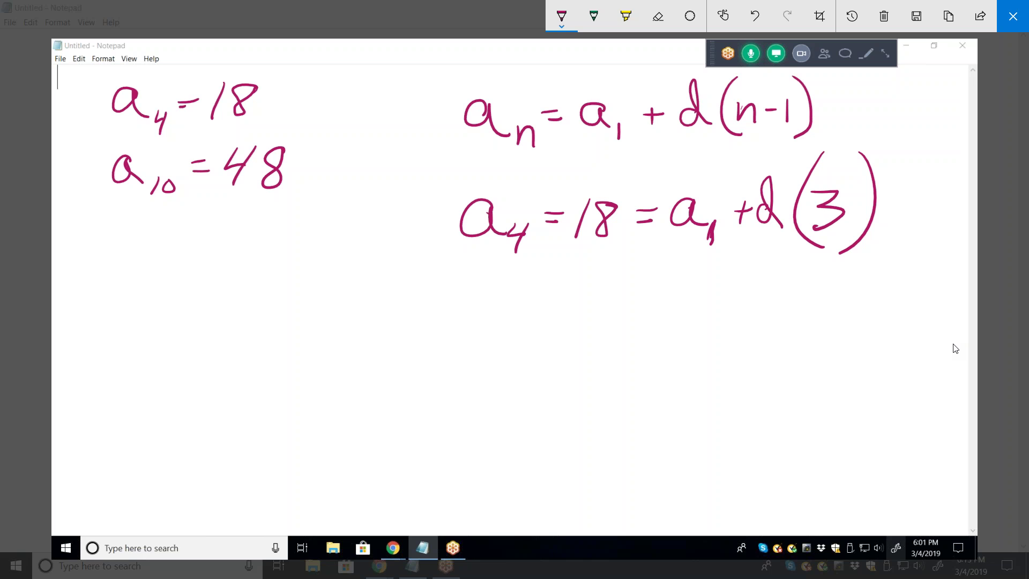
mouse_move(489, 278)
mouse_down()
mouse_move(466, 296)
mouse_move(500, 306)
mouse_move(500, 317)
mouse_up()
drag(521, 298, 551, 284)
drag(541, 292, 553, 291)
mouse_move(588, 259)
mouse_down()
mouse_move(595, 280)
mouse_move(579, 301)
mouse_up()
mouse_move(623, 263)
mouse_down()
mouse_move(619, 292)
mouse_move(622, 264)
mouse_move(668, 270)
mouse_up()
drag(646, 285, 663, 282)
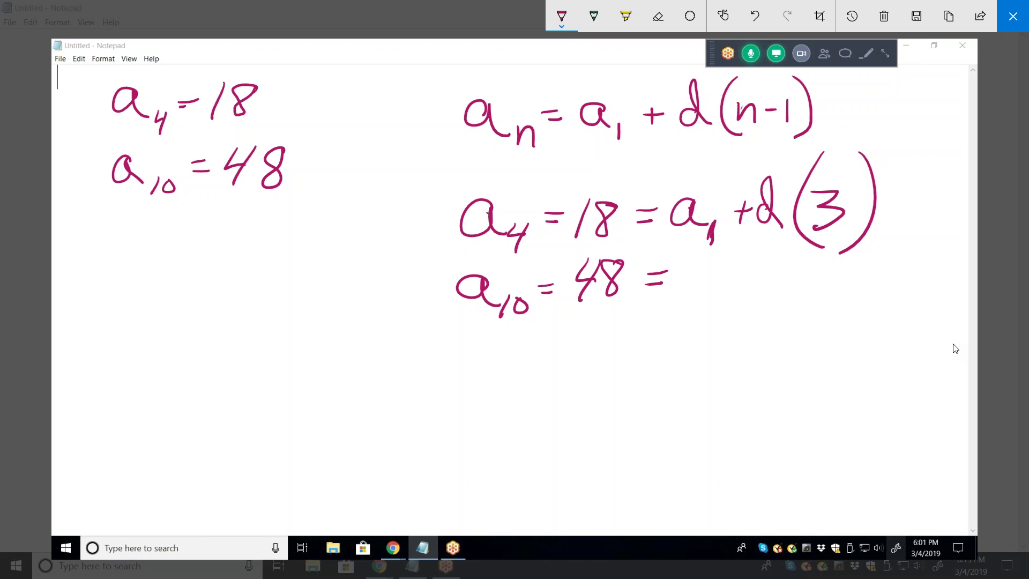
mouse_move(706, 275)
mouse_down()
mouse_move(725, 302)
mouse_move(767, 280)
mouse_up()
mouse_move(756, 271)
mouse_down()
mouse_move(754, 293)
mouse_move(793, 277)
mouse_move(804, 291)
mouse_up()
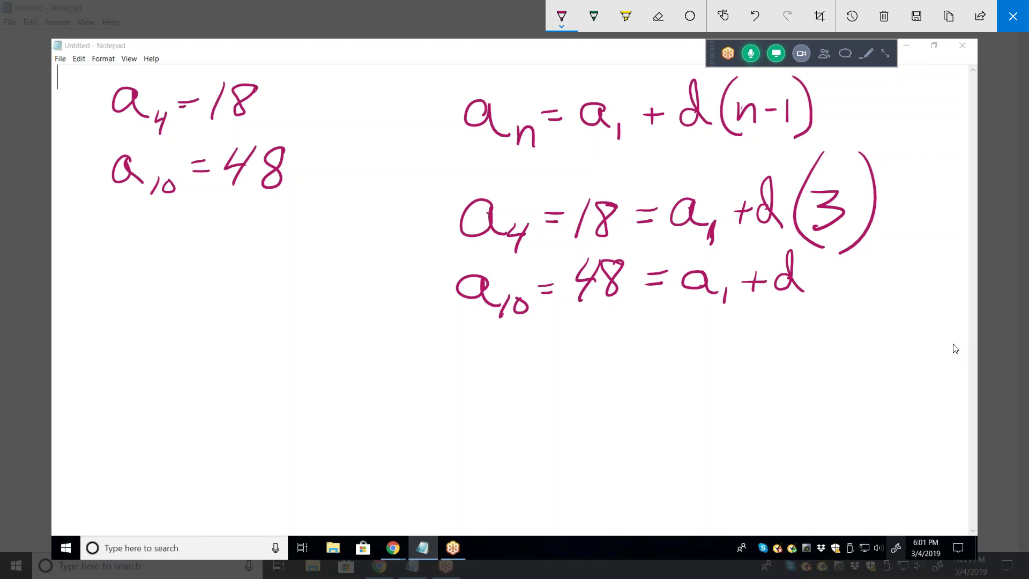
drag(832, 262, 829, 301)
- Erase the a₄ = and a₁₀ = labels from both equations
click(658, 16)
click(658, 16)
click(658, 17)
drag(460, 228, 552, 213)
mouse_move(465, 214)
mouse_down()
mouse_move(490, 203)
mouse_move(474, 292)
mouse_move(549, 289)
mouse_up()
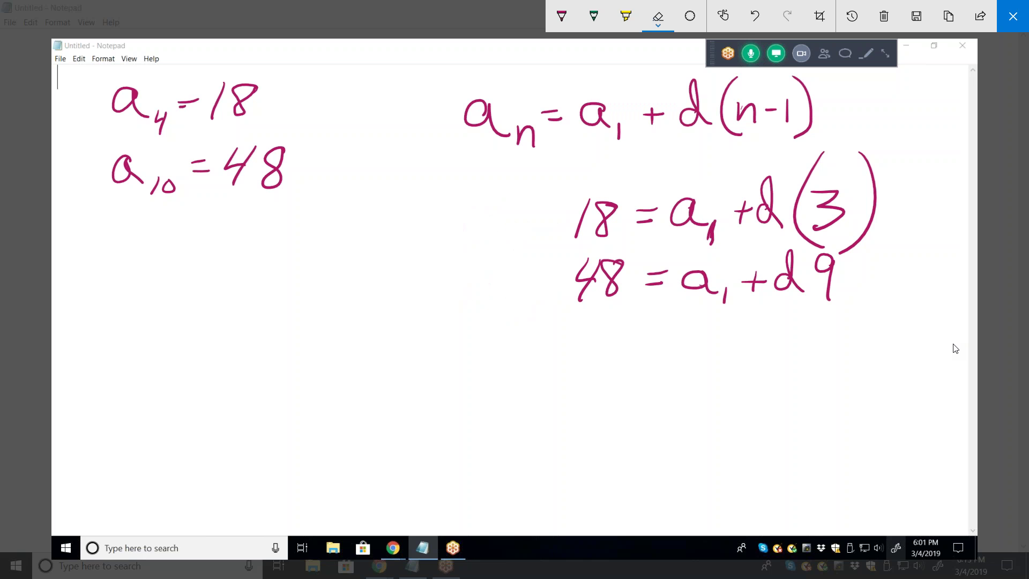
click(561, 16)
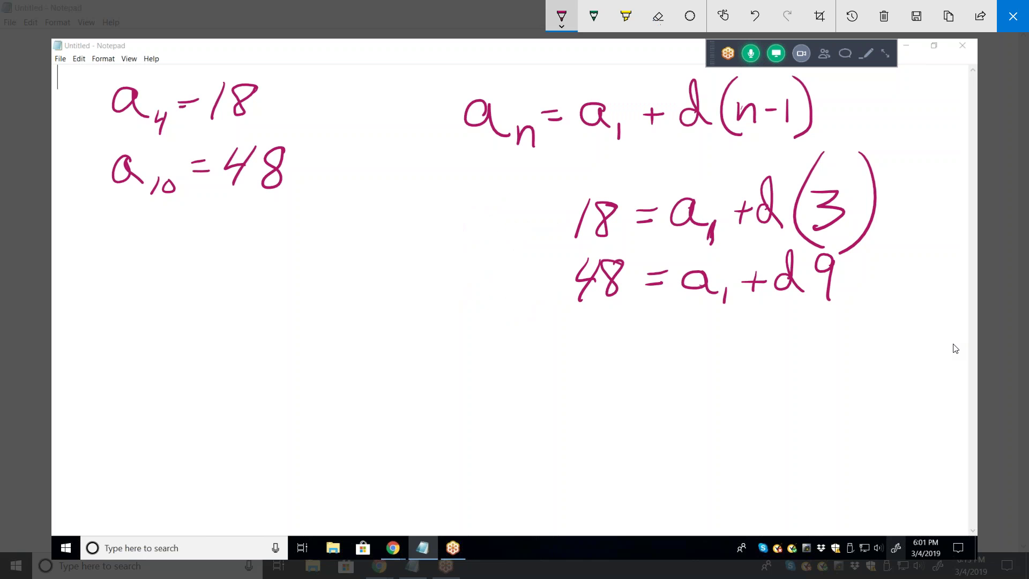